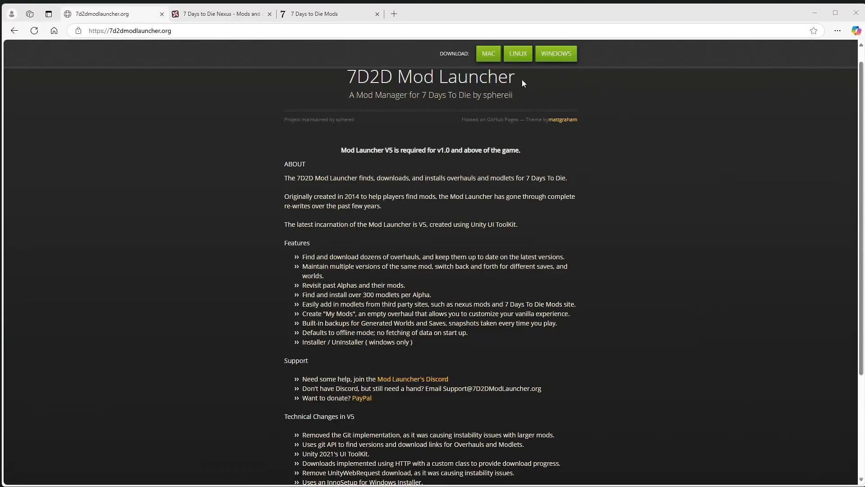
Download the Windows version of the 7D2D Mod Launcher and keep the flagged file 7D2DModLauncherV5.exe anyway
click(556, 55)
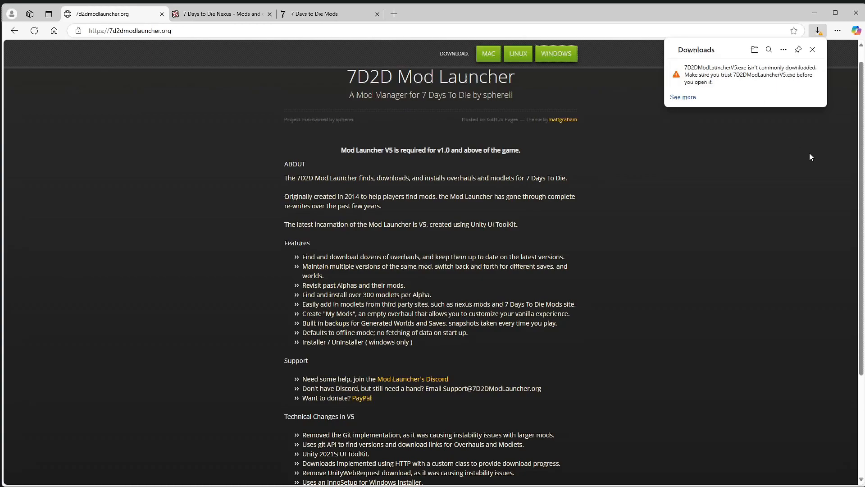
click(809, 75)
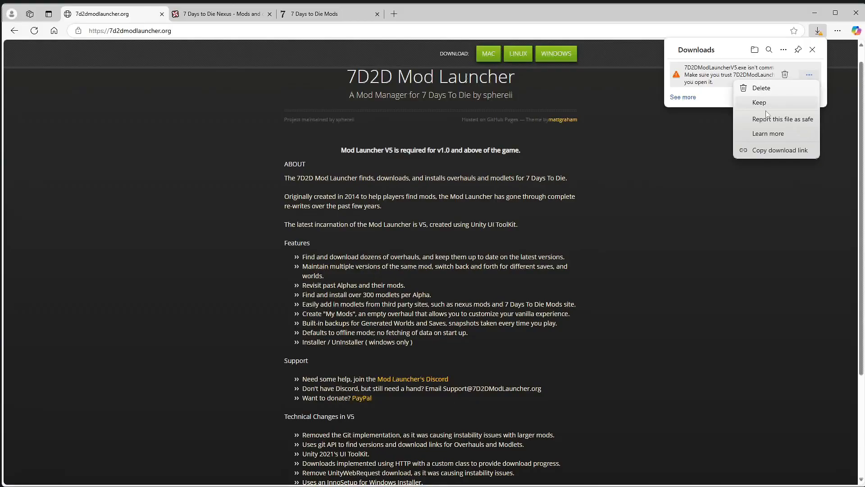
click(770, 119)
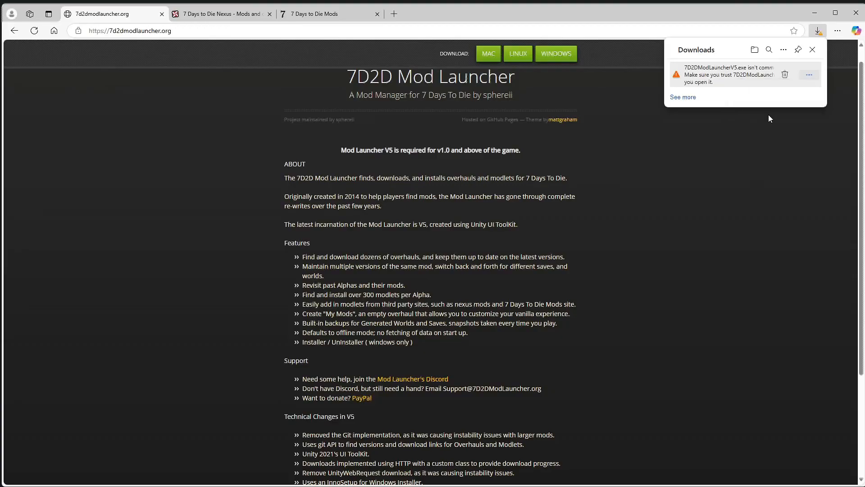
click(808, 75)
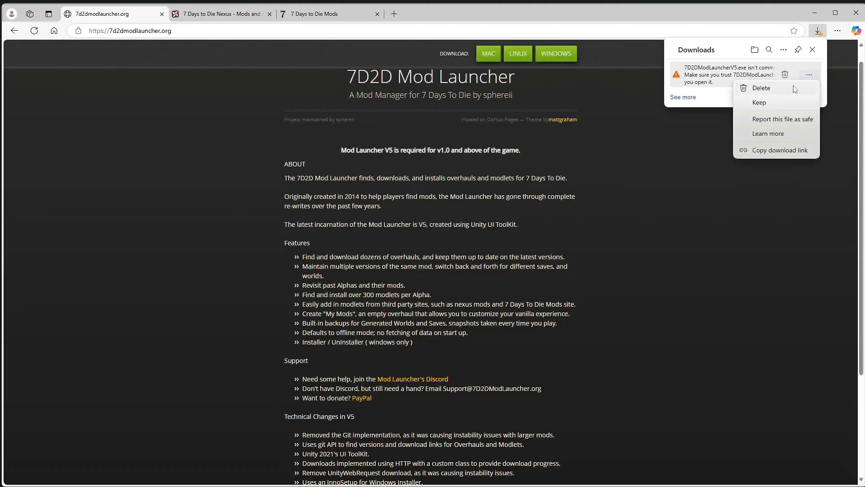
click(760, 103)
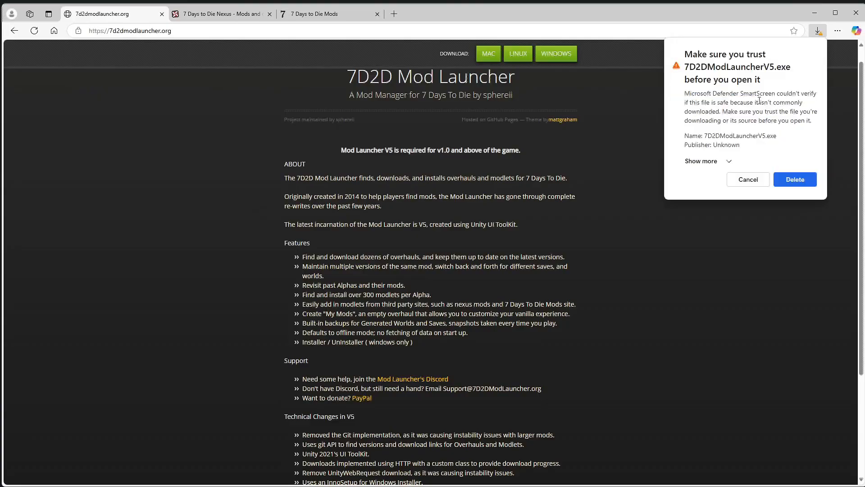
click(738, 162)
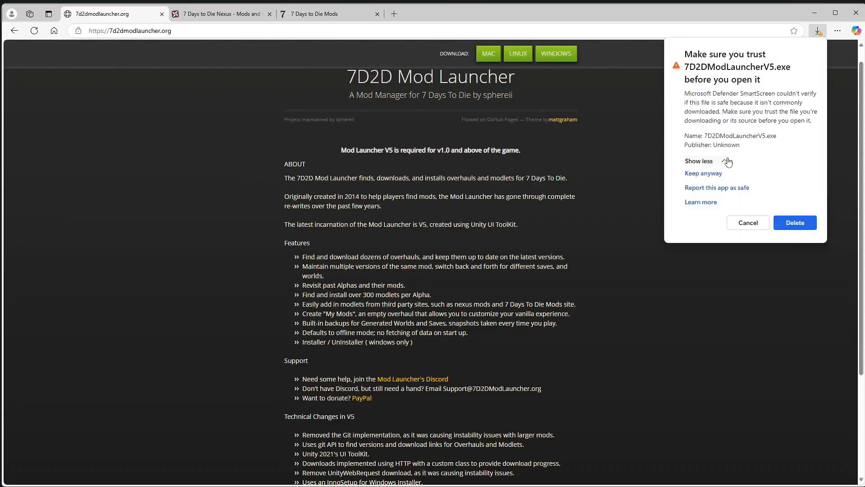
click(708, 174)
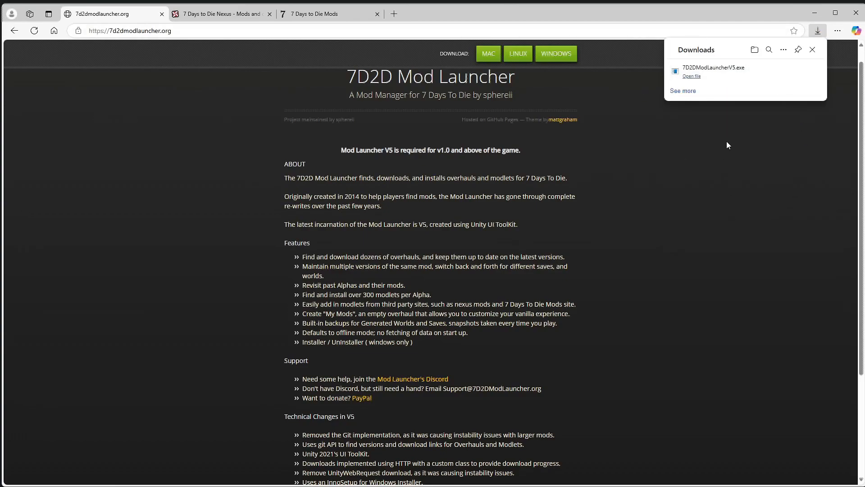
click(812, 49)
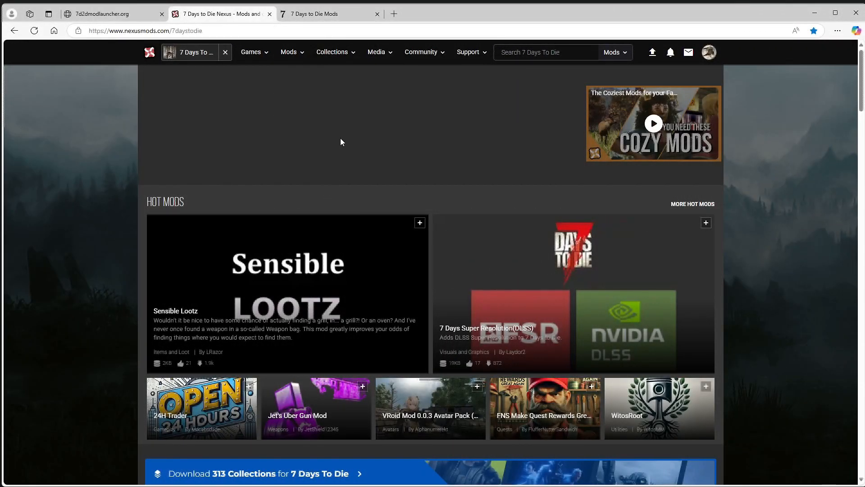
Search the 7 Days to Die Mods site for "wandering horde"
click(317, 15)
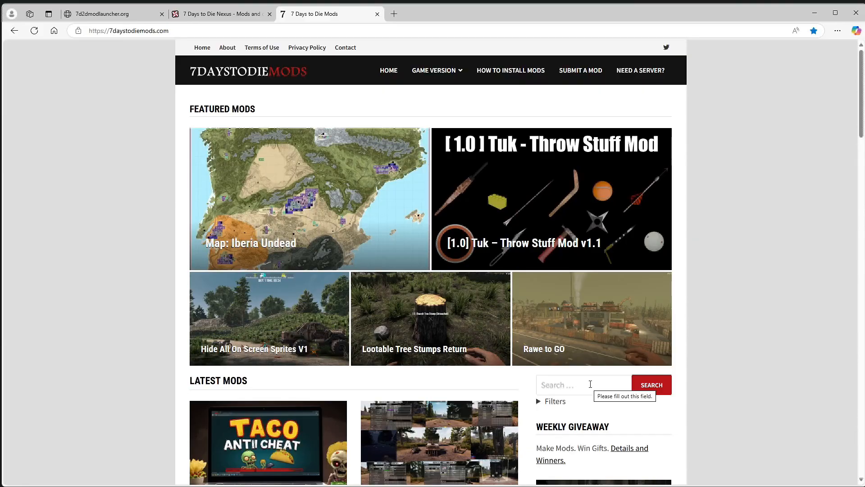
click(568, 385)
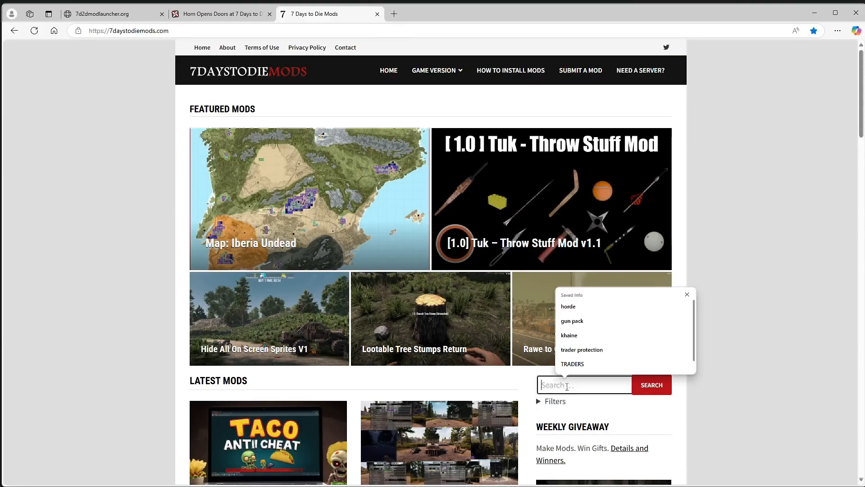
text(wander)
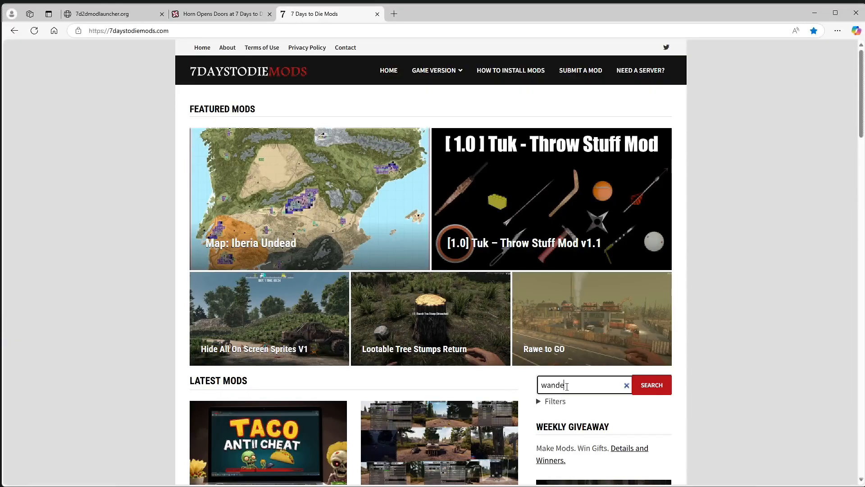
text(horde)
click(567, 386)
text(ing)
key(Return)
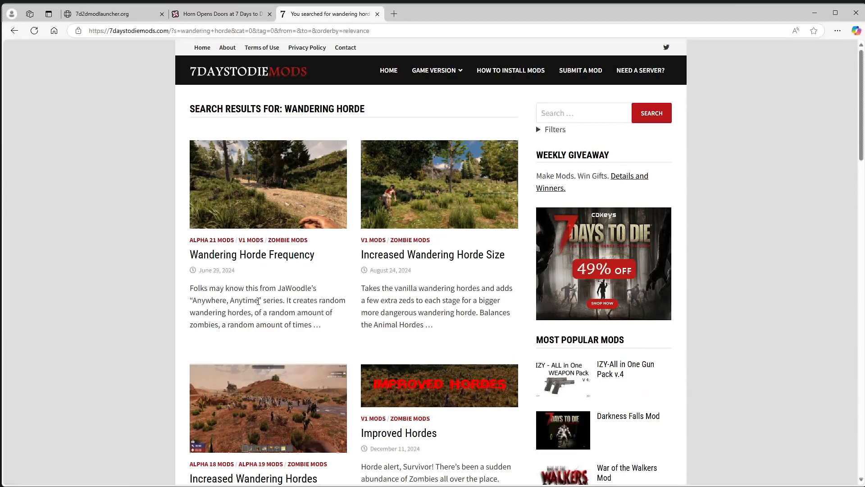
Open the Wandering Horde Frequency mod page and follow its V1 download link to the Azure DevOps repository
click(257, 256)
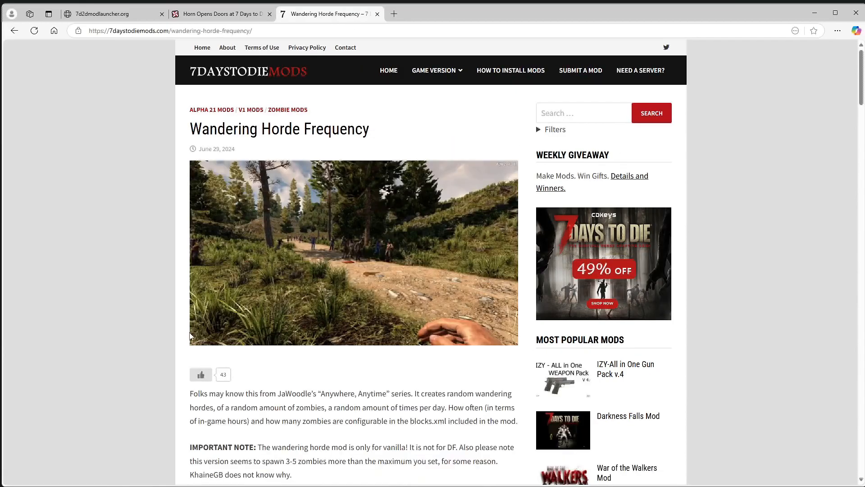
scroll(196, 333, down, 6)
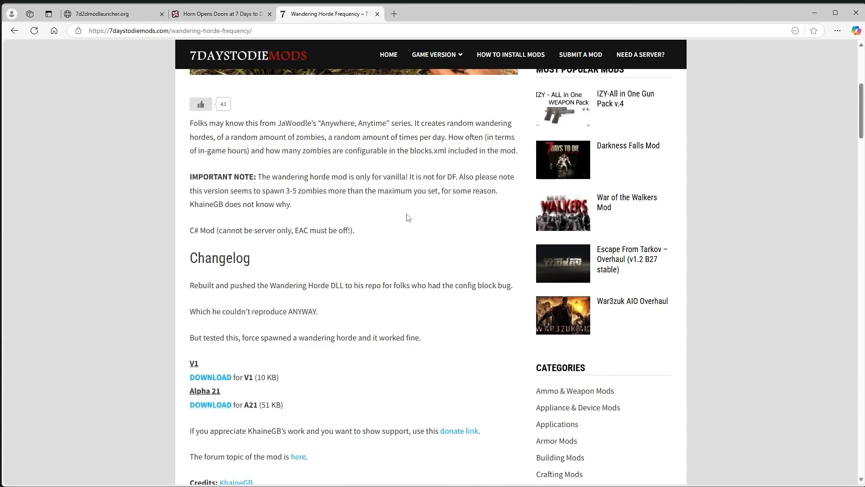
scroll(234, 224, down, 1)
scroll(233, 224, down, 3)
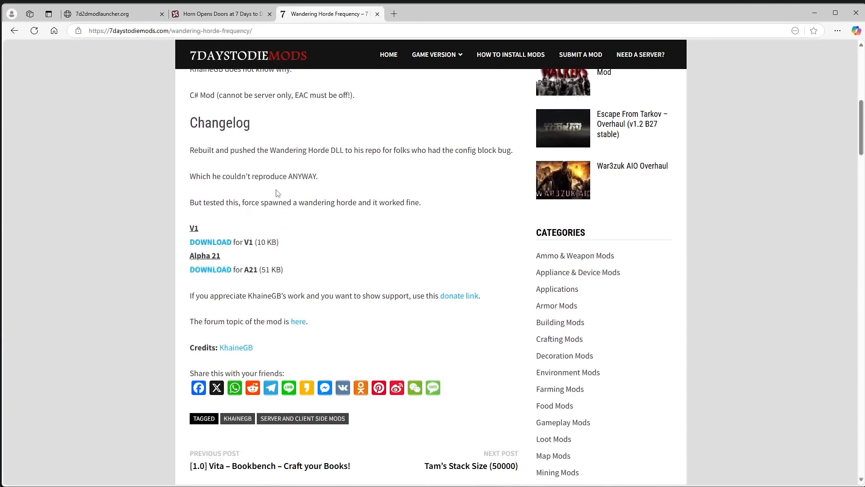
click(222, 246)
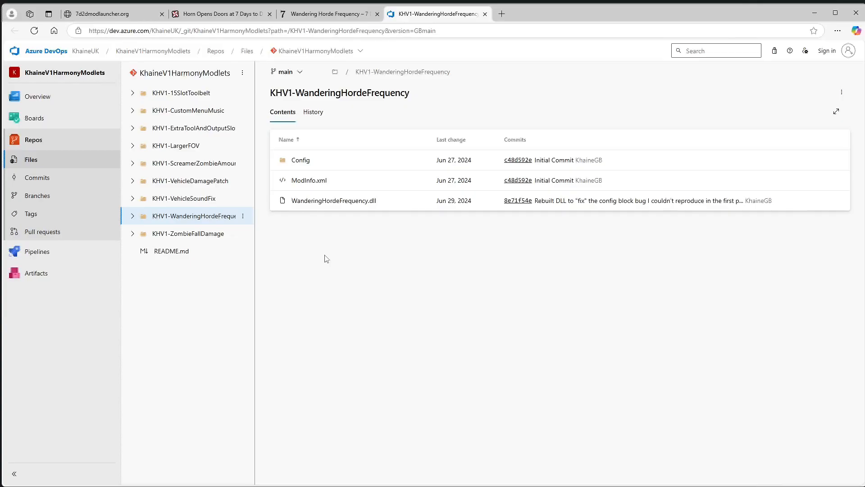
Download the KHV1-WanderingHordeFrequency and KHV1-ZombieFallDamage repository folders as zip files
click(243, 218)
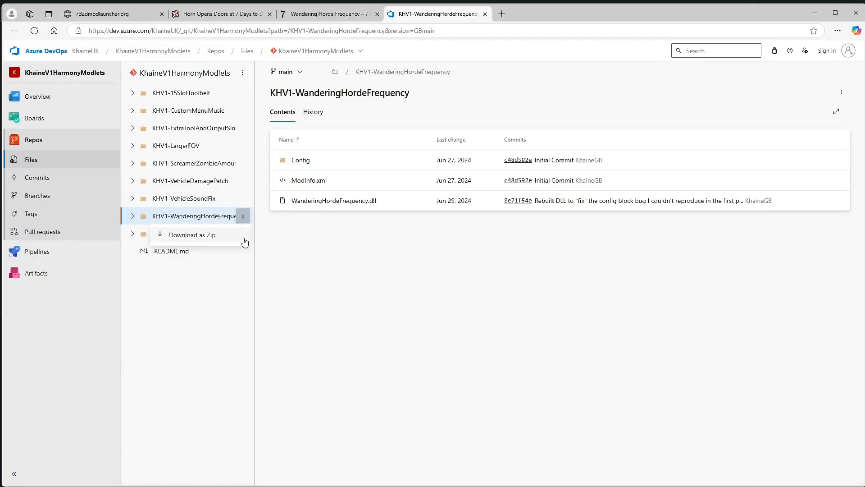
click(195, 235)
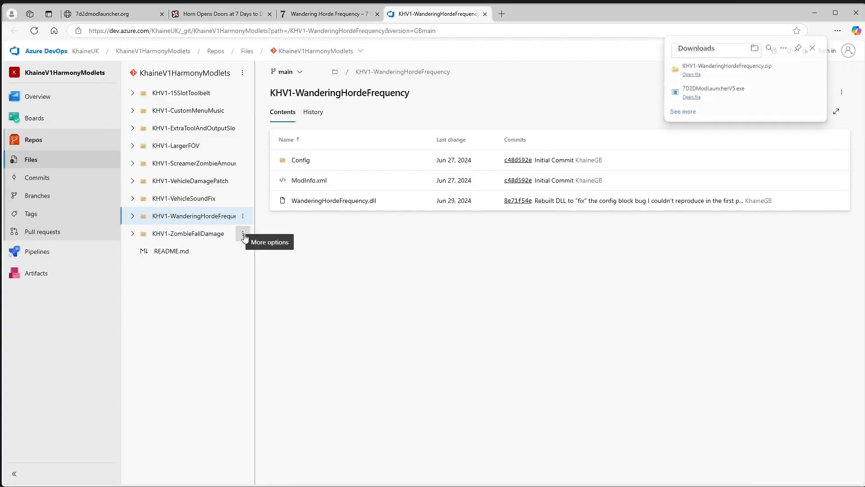
click(244, 234)
click(195, 251)
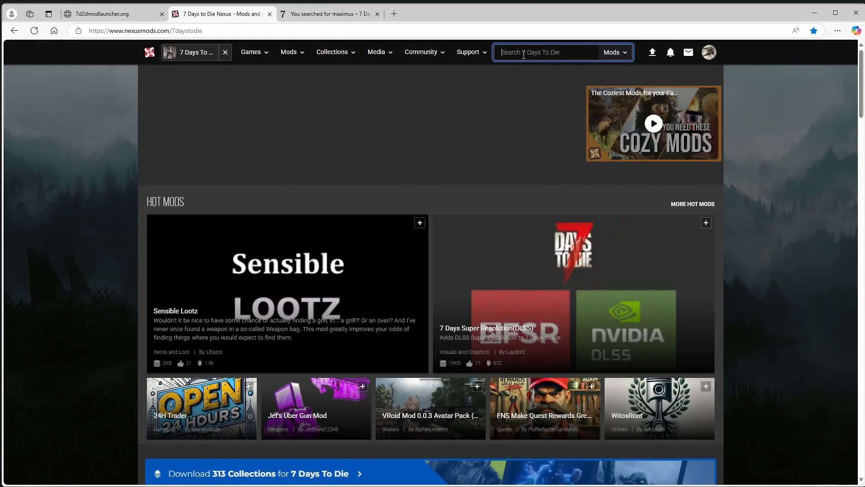
Search Nexus Mods for "horn" and download the Horn Opens Doors mod manually using the free slow download
text(horm)
key(BackSpace)
text(ns)
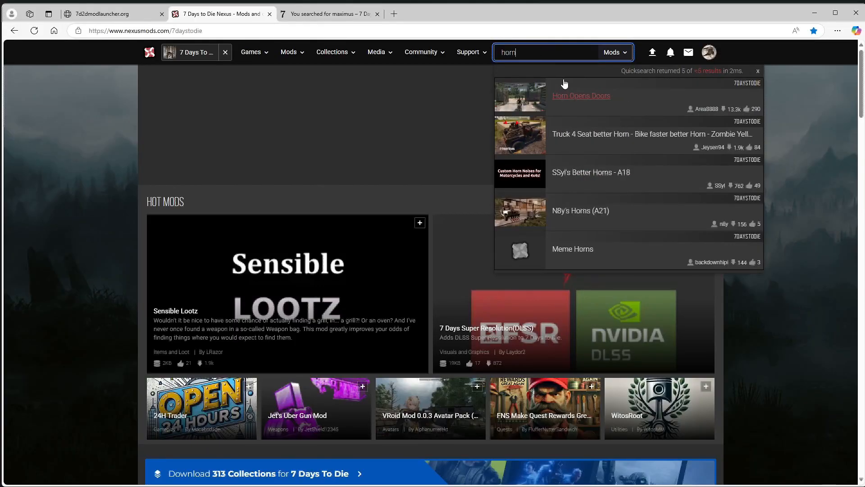
click(588, 97)
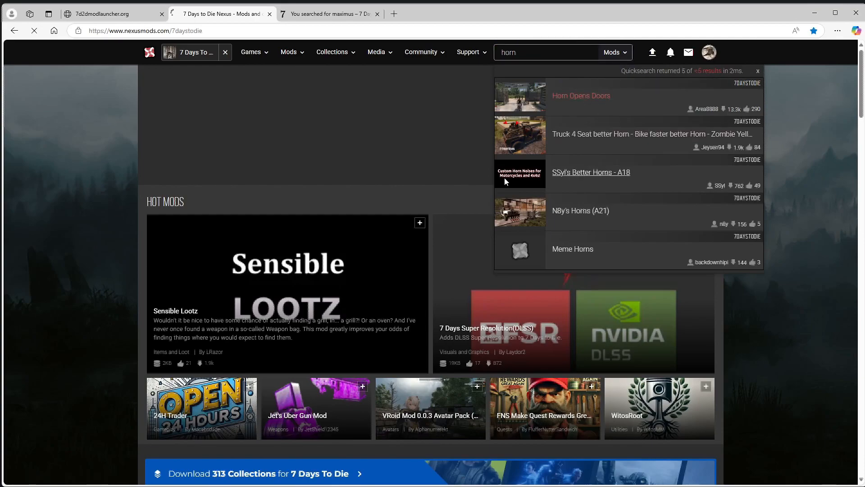
scroll(357, 180, down, 3)
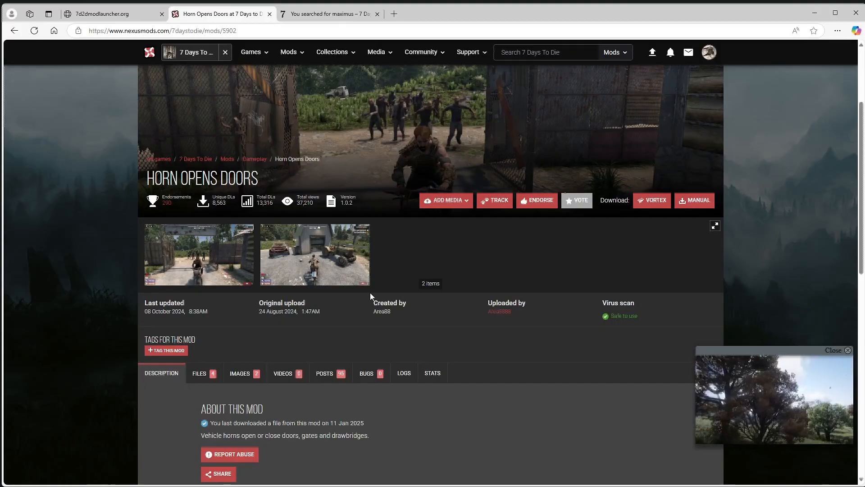
click(699, 202)
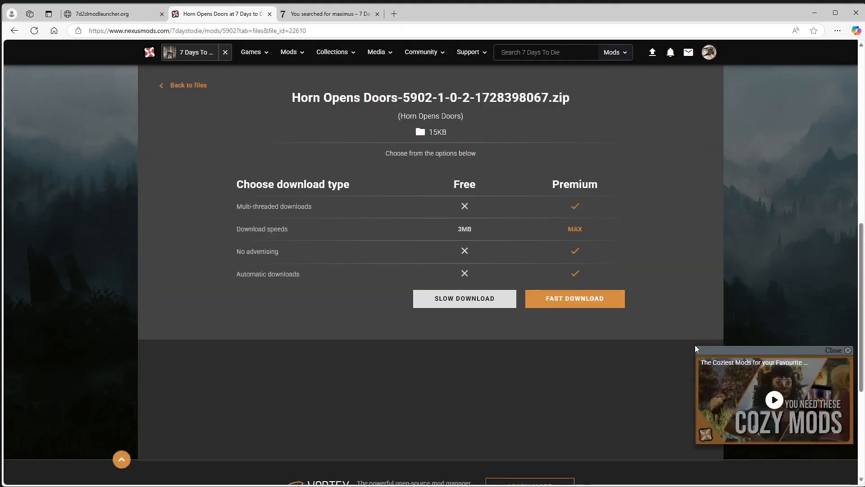
click(463, 300)
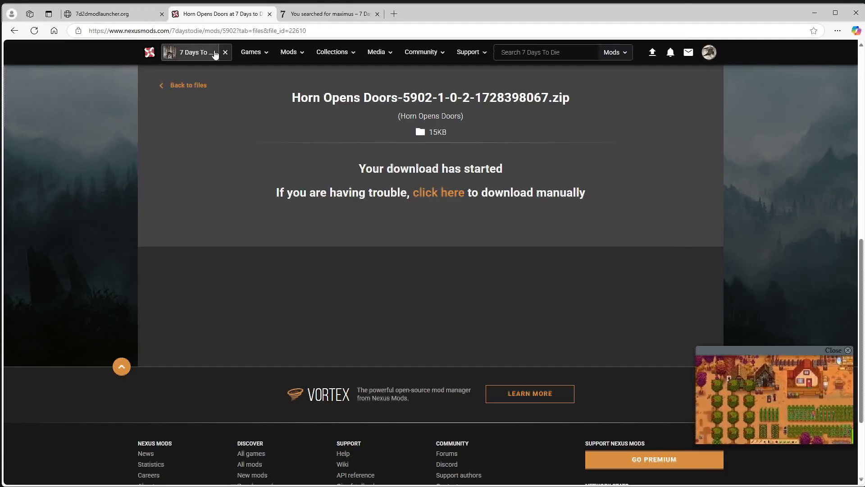
Search Nexus Mods for "maximus" and download the Maximus v. Military pallets mod manually using the slow download
click(533, 54)
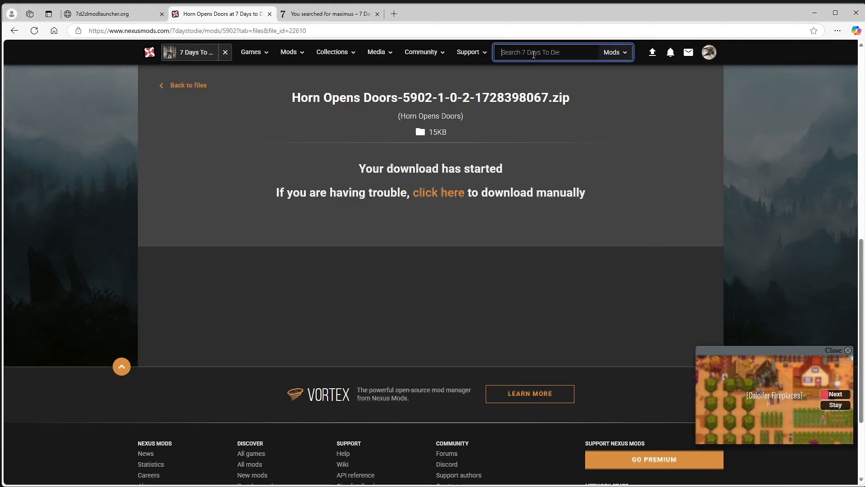
text(maximus)
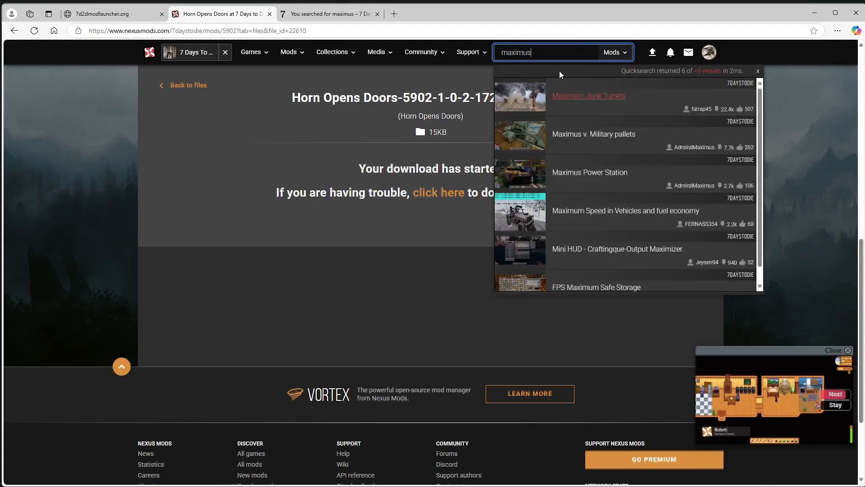
click(590, 100)
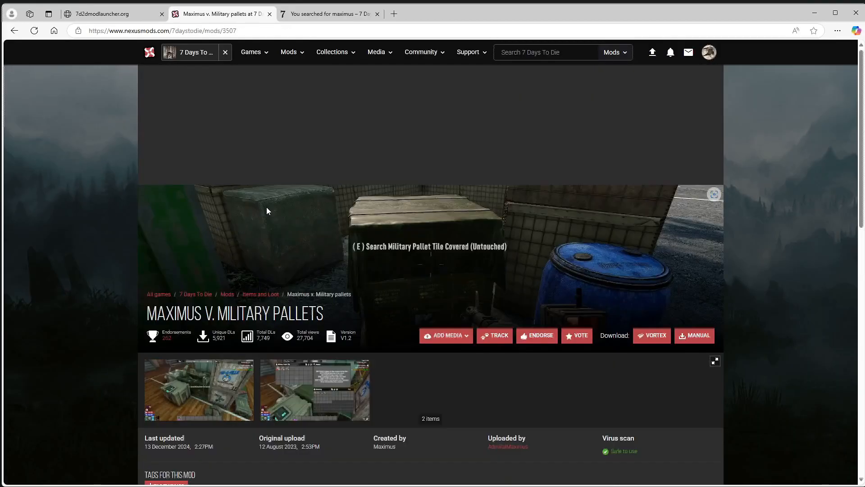
scroll(574, 347, down, 4)
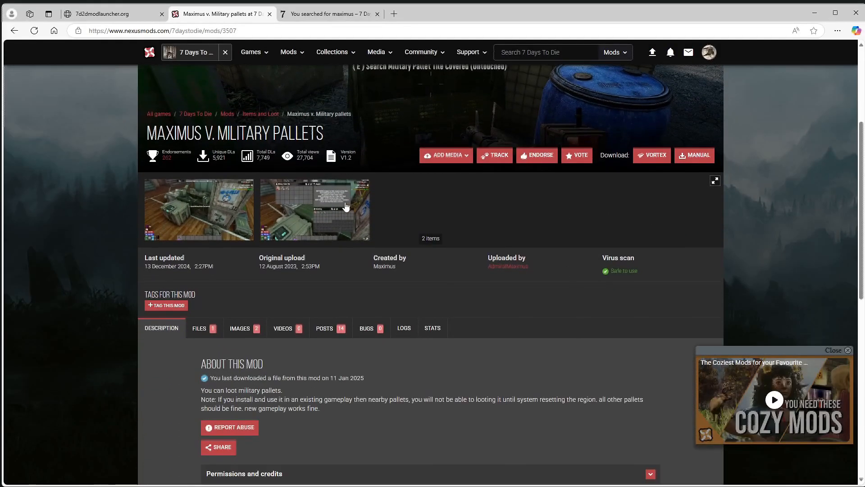
click(695, 156)
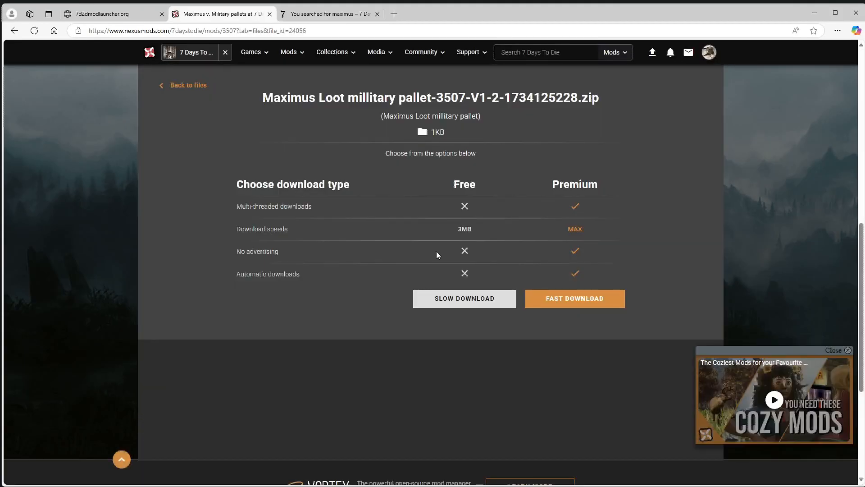
click(464, 298)
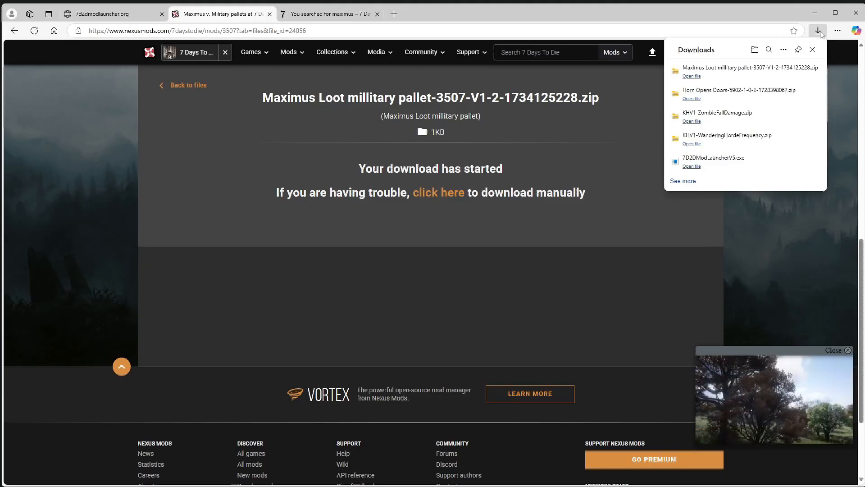
Search Nexus Mods for "jakmeister999" and download Jakmeister999's Enhanced HUD (V1.2) manually using the slow download
click(566, 53)
text(jakmeister)
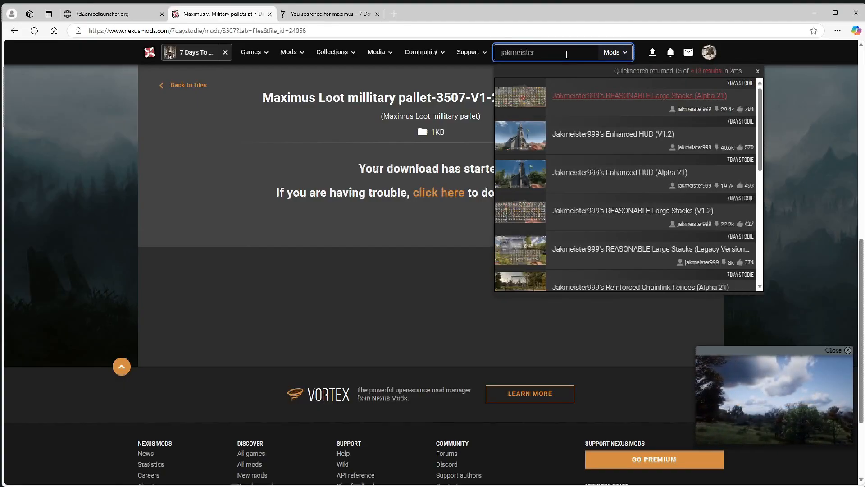
text(999)
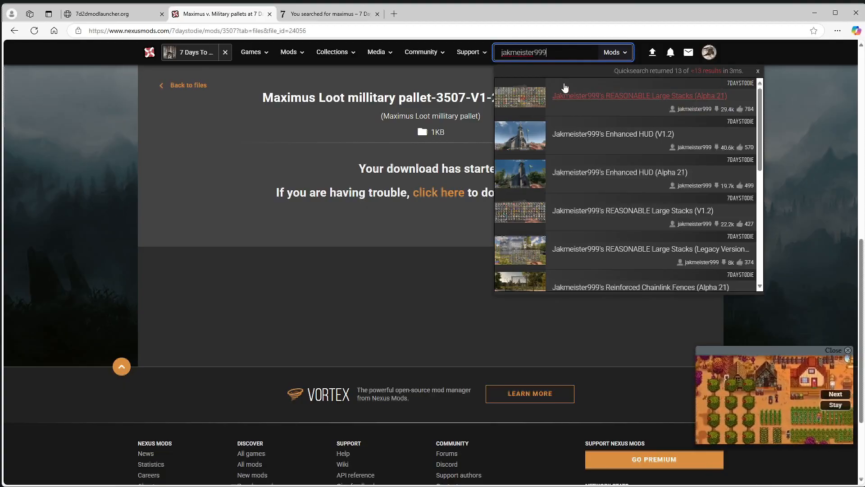
click(586, 134)
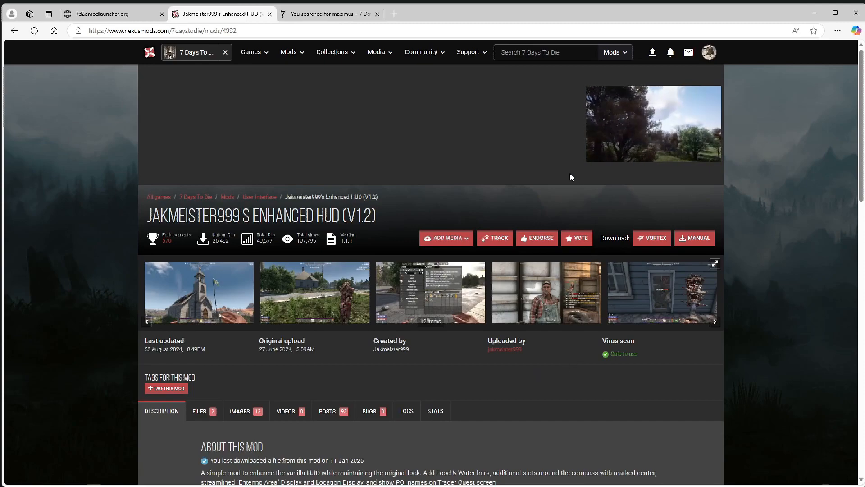
click(696, 238)
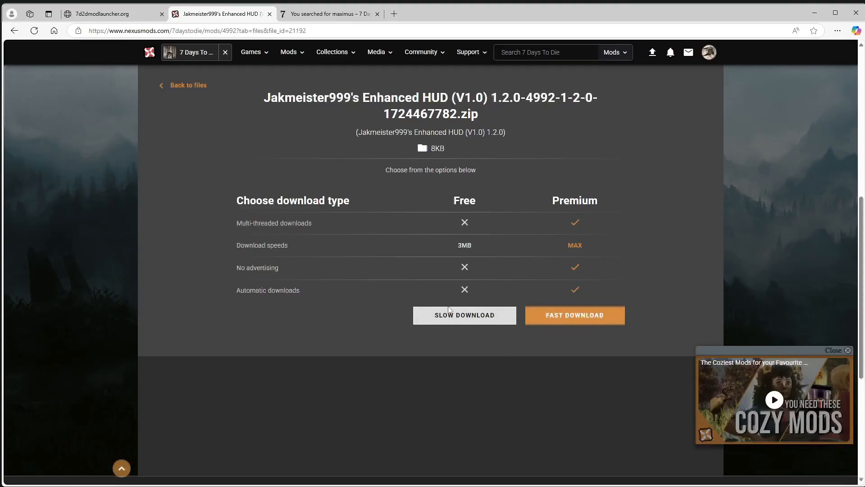
click(470, 318)
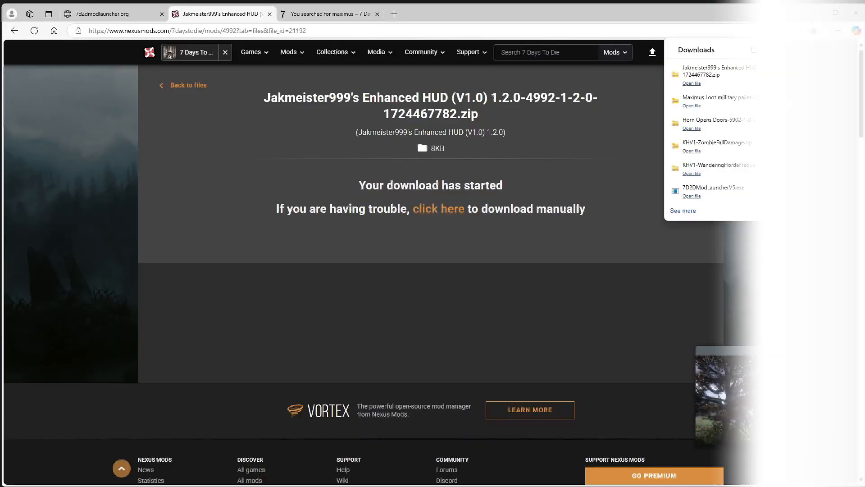
Search the 7daystodiemods.com site for "large forest cities"
text(larg)
text(e f)
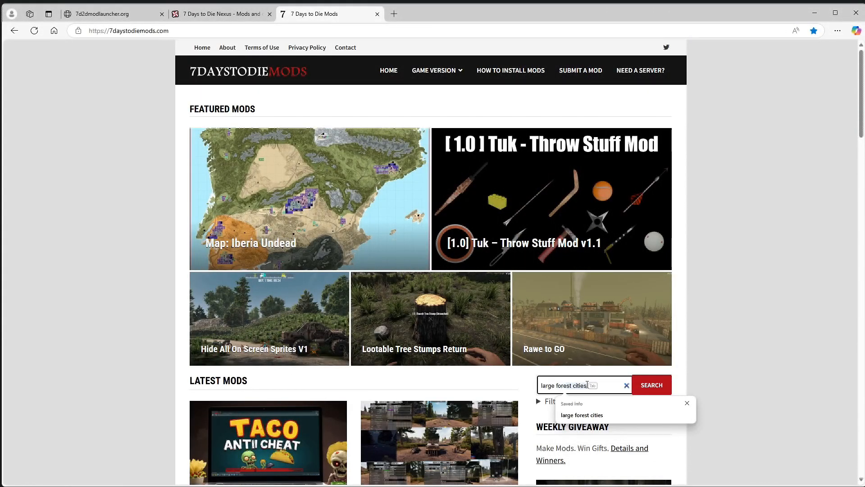
text(orest cit)
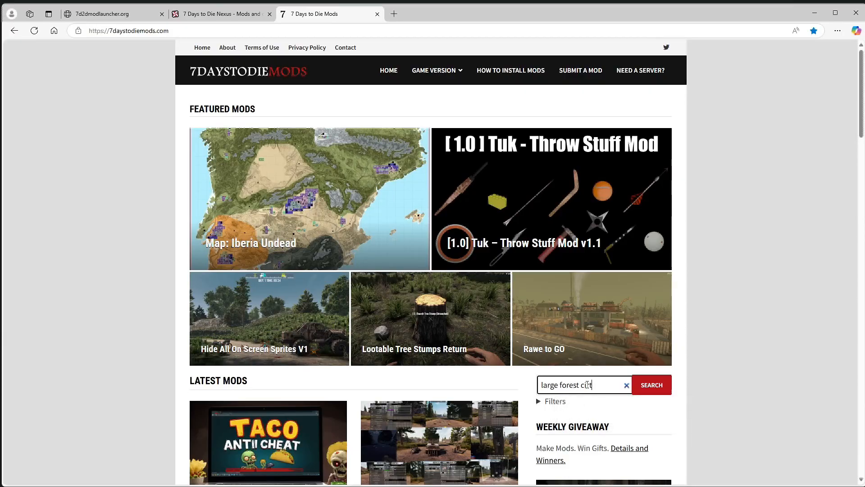
text(ies)
click(659, 386)
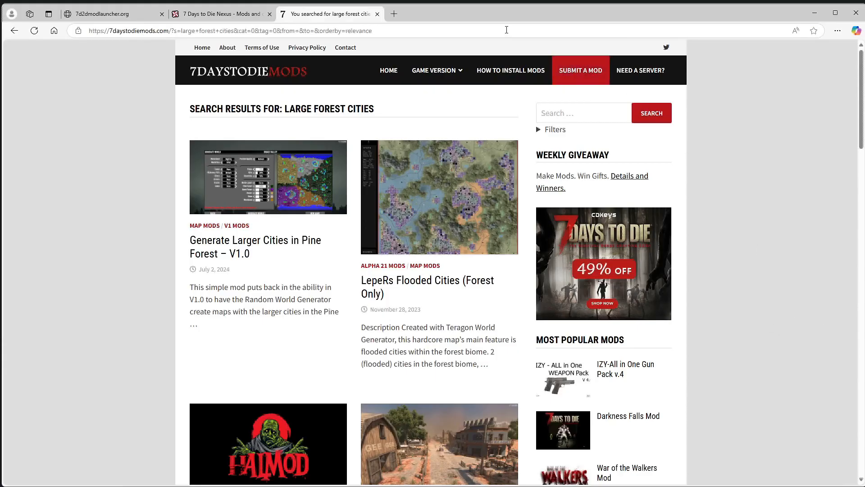
Open the Generate Larger Cities in Pine Forest – V1.0 mod and download Lurker_ForestLargeCities_V1.zip from Google Drive
click(271, 245)
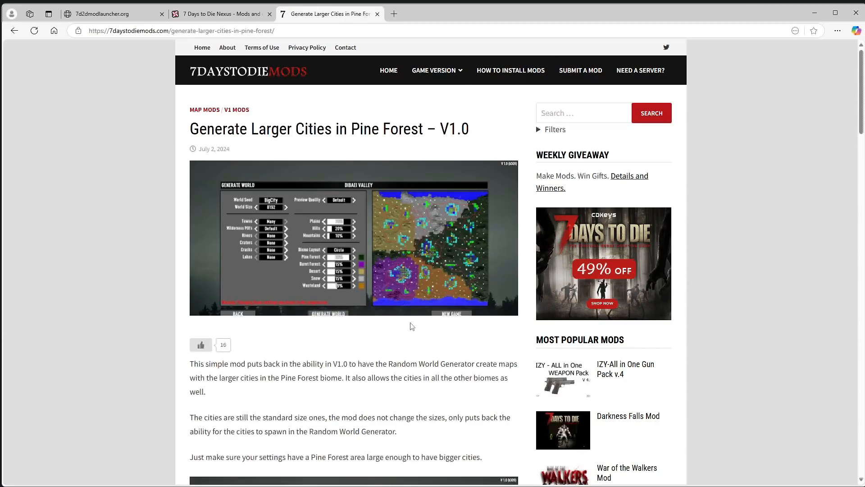
scroll(411, 325, down, 10)
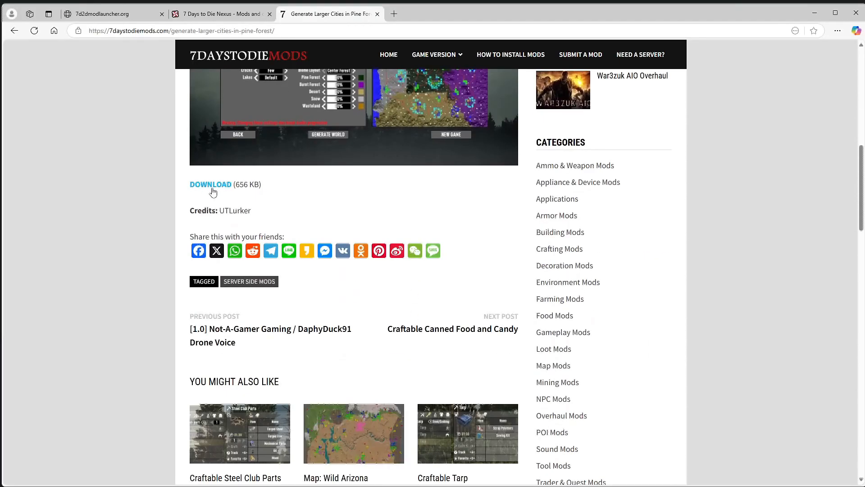
click(211, 189)
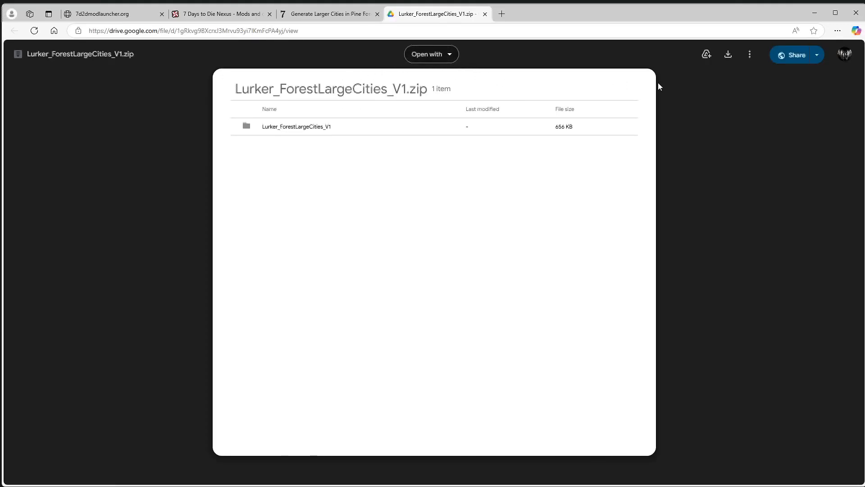
click(728, 55)
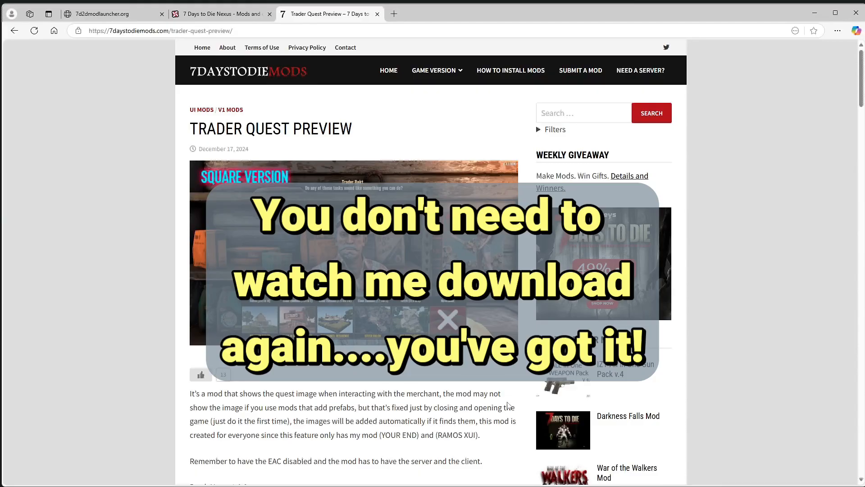
scroll(508, 404, down, 4)
scroll(742, 262, up, 3)
scroll(731, 312, down, 1)
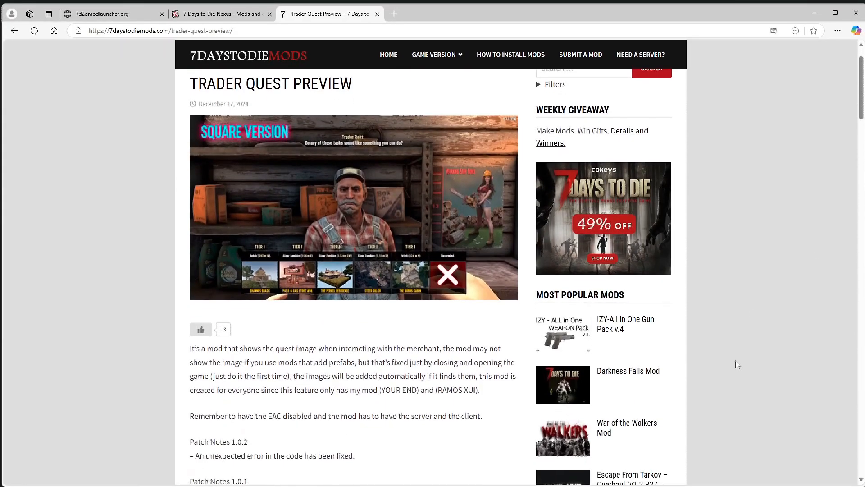
Search the 7 Days to Die mods site for "IZY"
scroll(736, 360, up, 1)
click(588, 114)
text(izy)
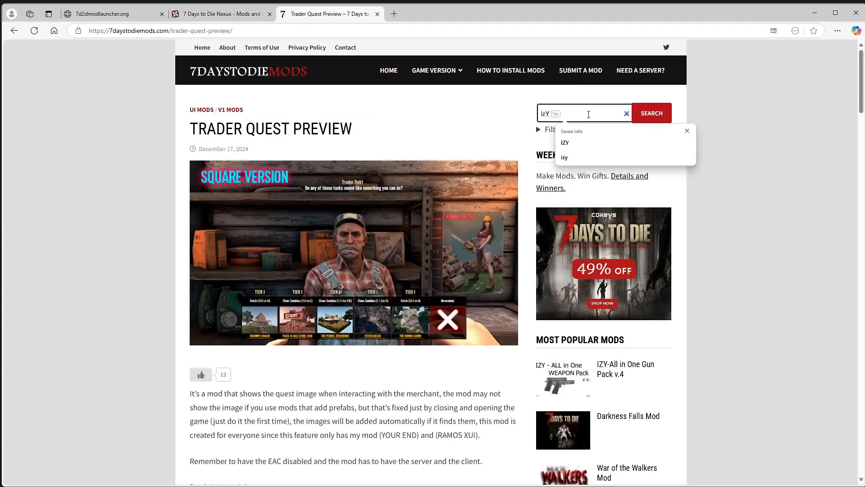
click(599, 144)
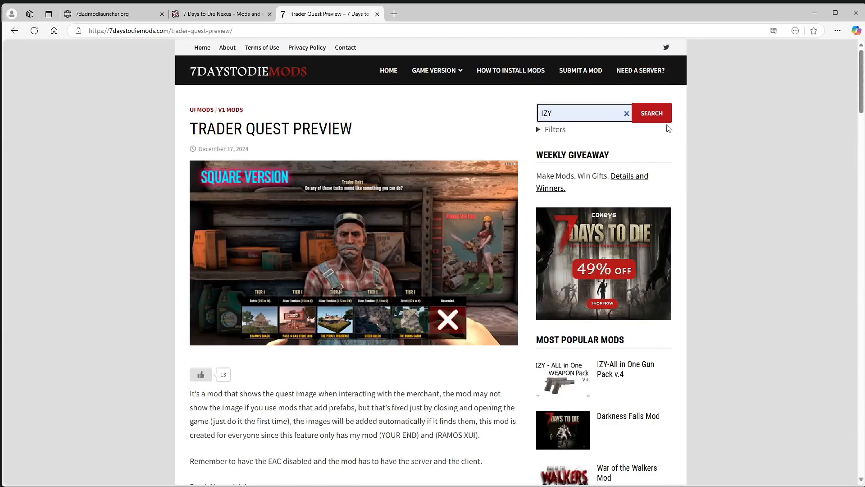
click(651, 113)
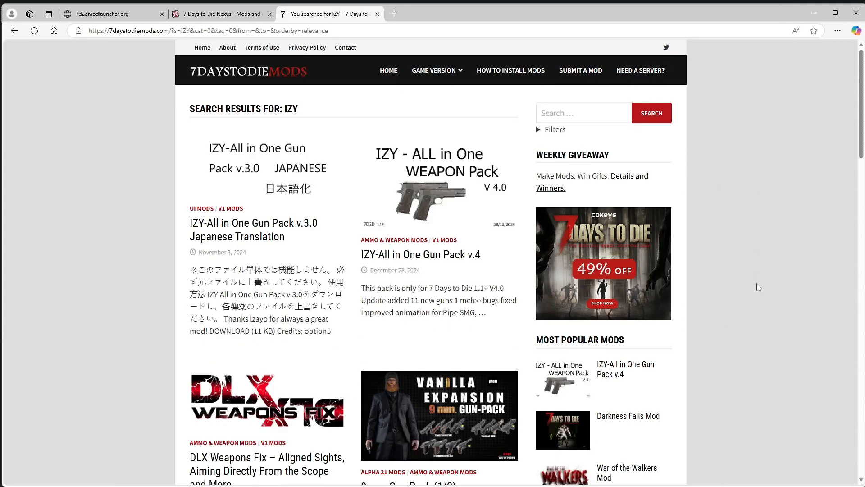
Open the IZY-All in One Gun Pack v.4 page and download the v.4.0 archive from Google Drive
click(628, 368)
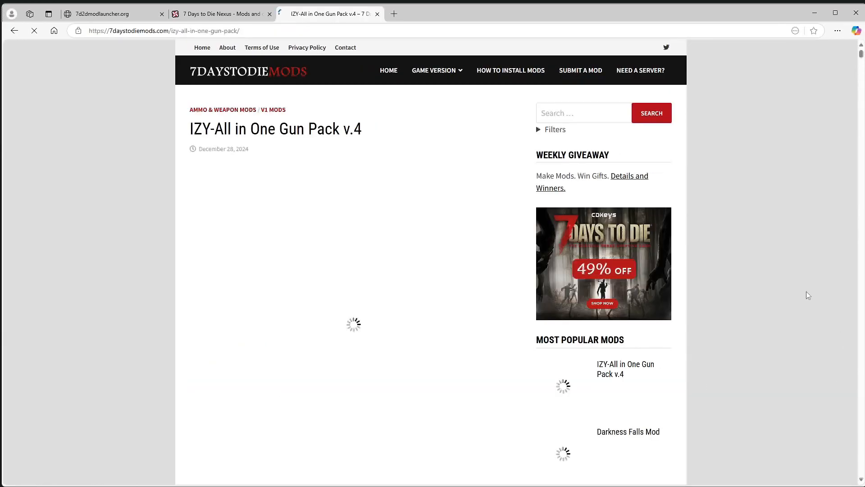
scroll(340, 225, down, 15)
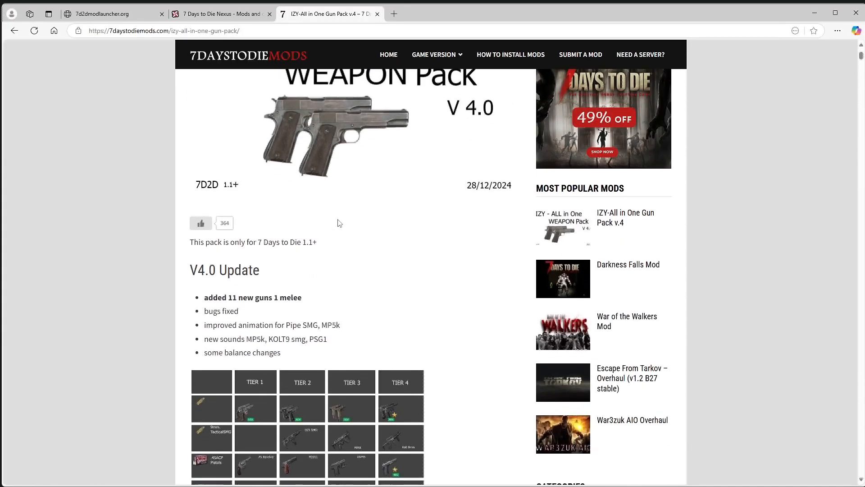
scroll(341, 216, down, 20)
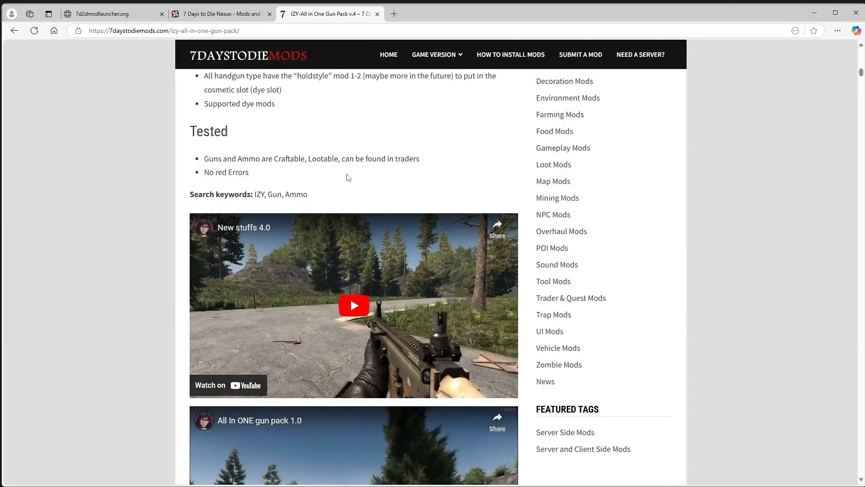
scroll(385, 298, down, 20)
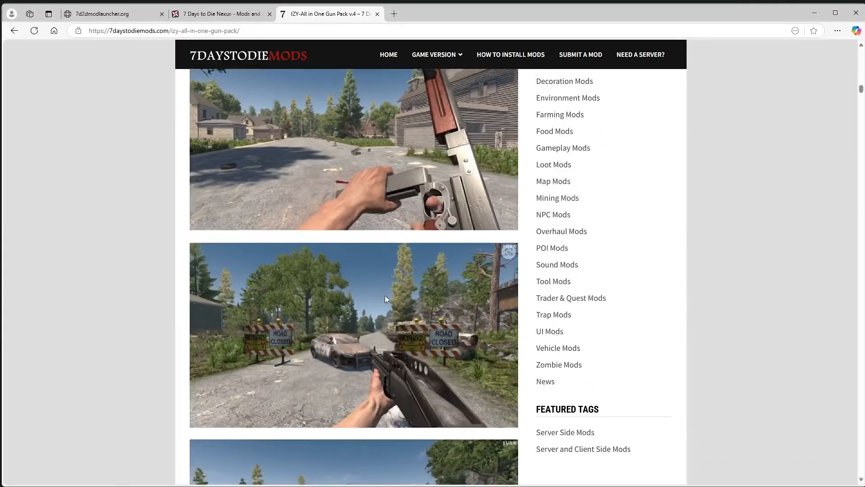
scroll(387, 300, down, 15)
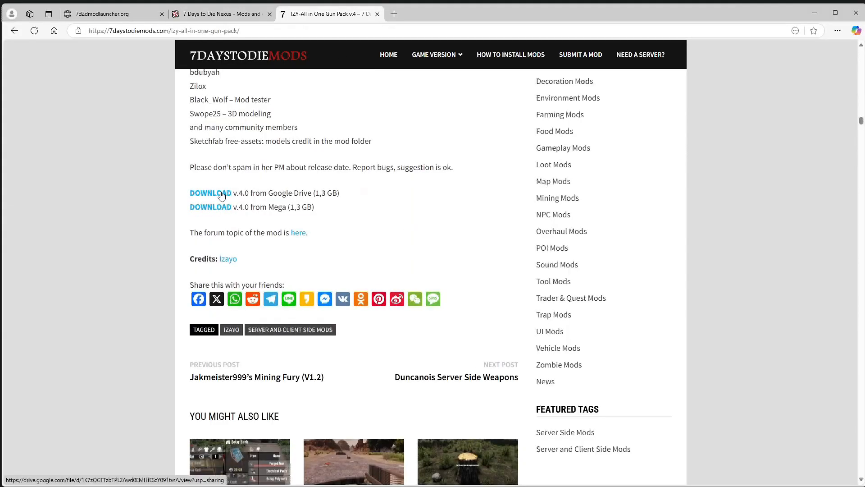
click(221, 192)
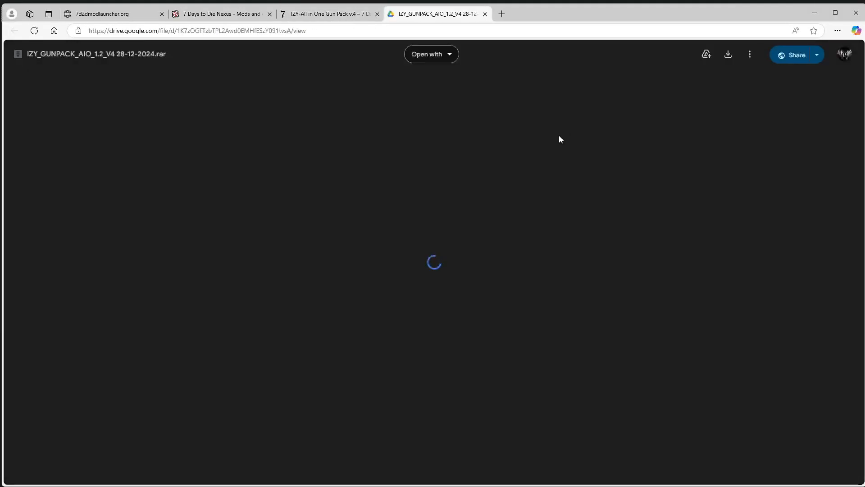
click(727, 55)
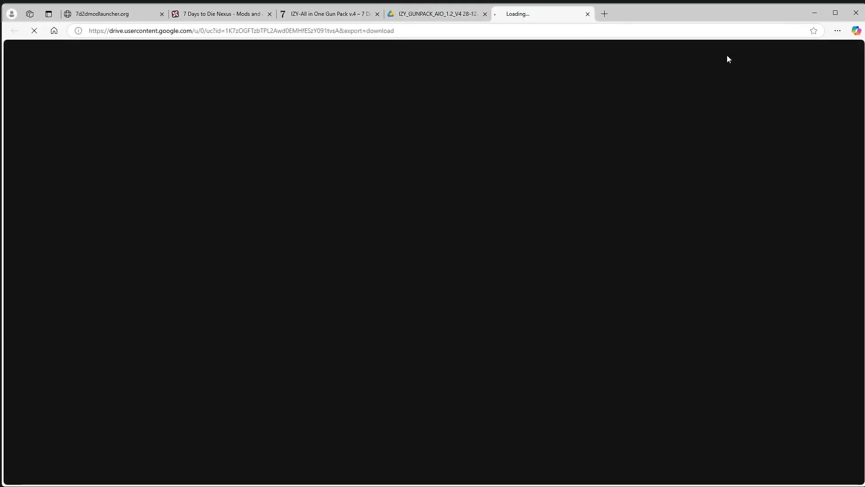
click(377, 116)
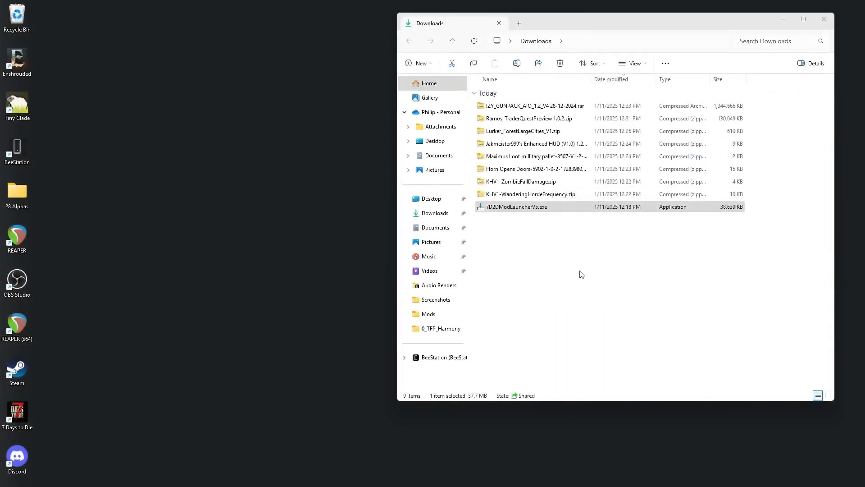
Install 7D2DModLauncherV5.exe from the Downloads folder to the default location with a desktop shortcut, and launch it on finishing
double_click(533, 207)
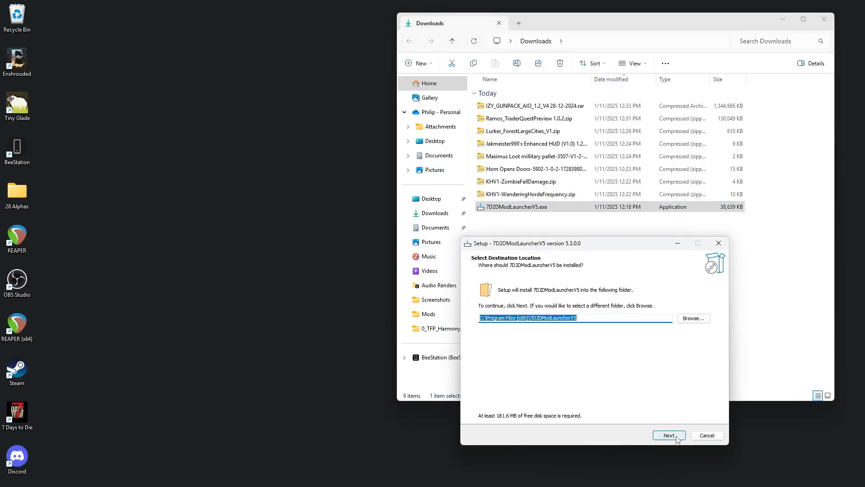
click(669, 435)
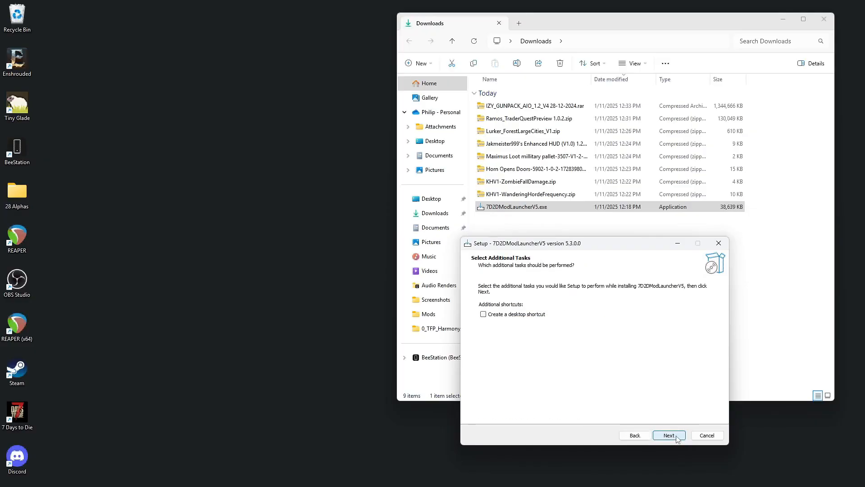
click(484, 316)
click(669, 435)
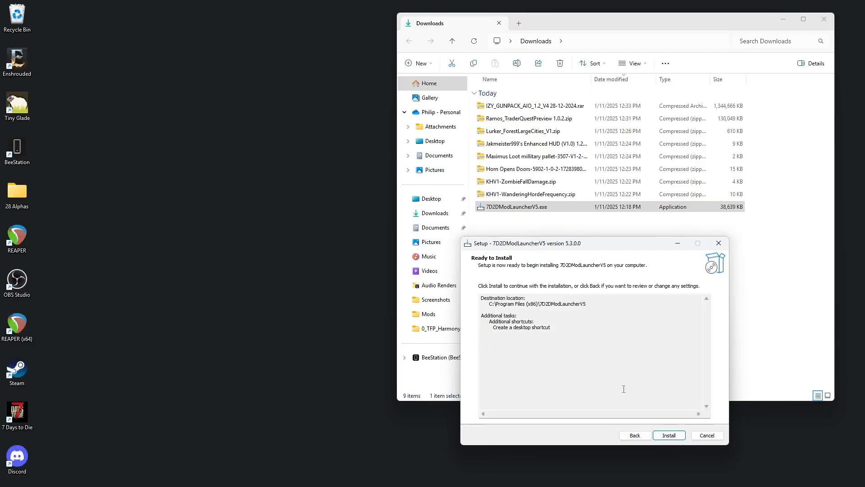
click(680, 436)
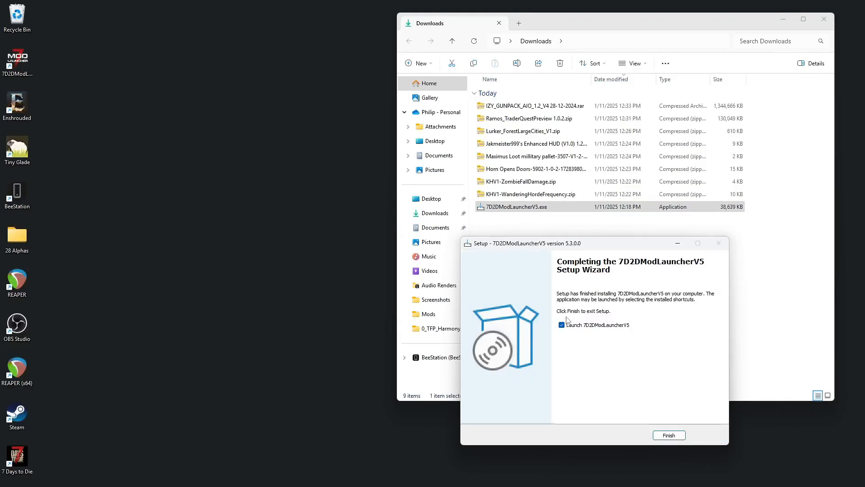
click(679, 435)
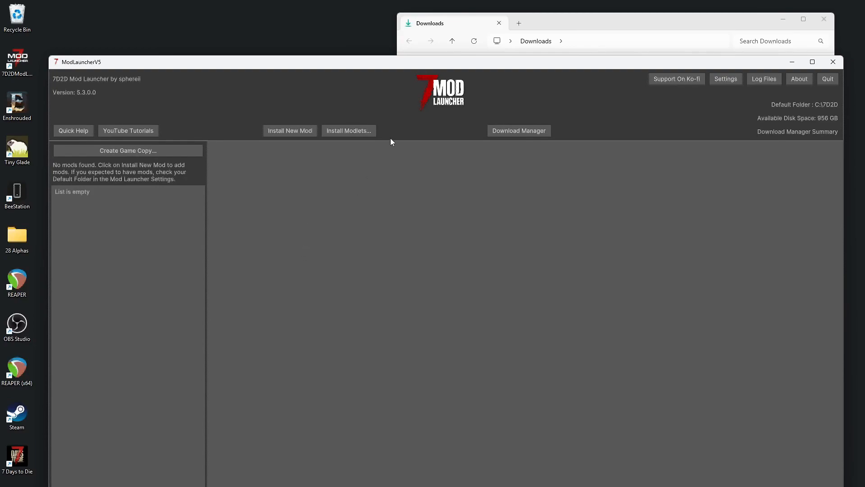
Add a new My Mod named "Pip's World" through the modlet installation, leaving the direct download link blank
click(353, 130)
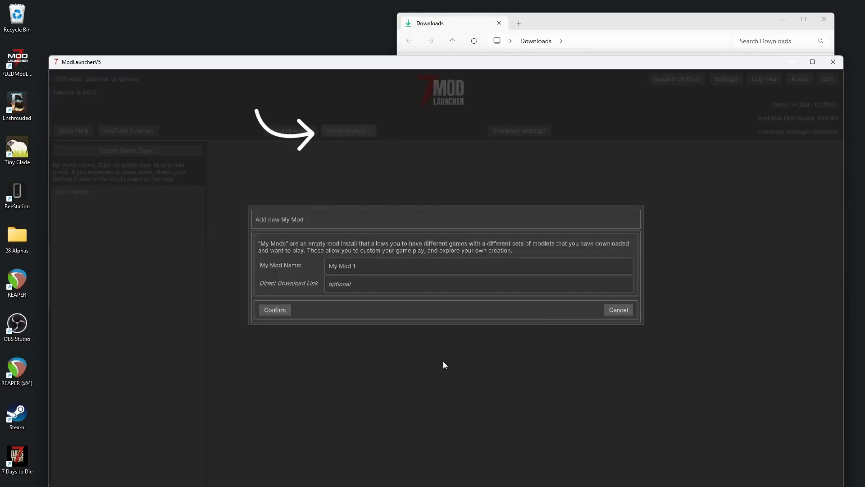
click(377, 284)
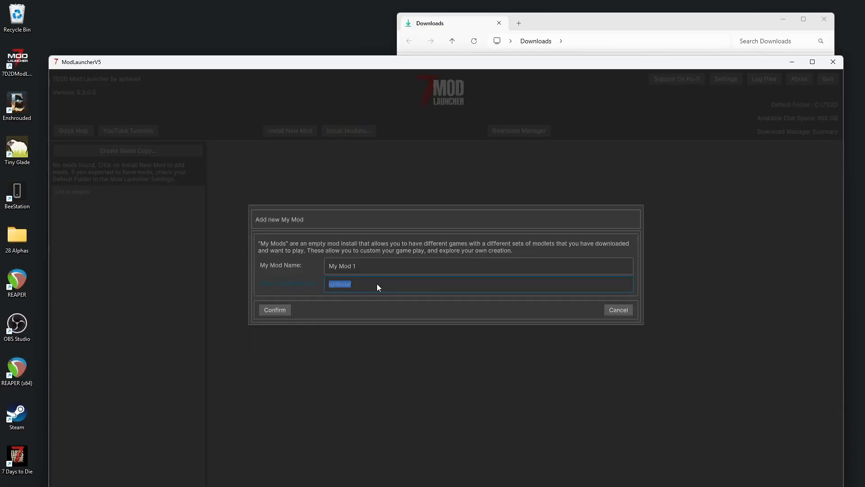
click(302, 291)
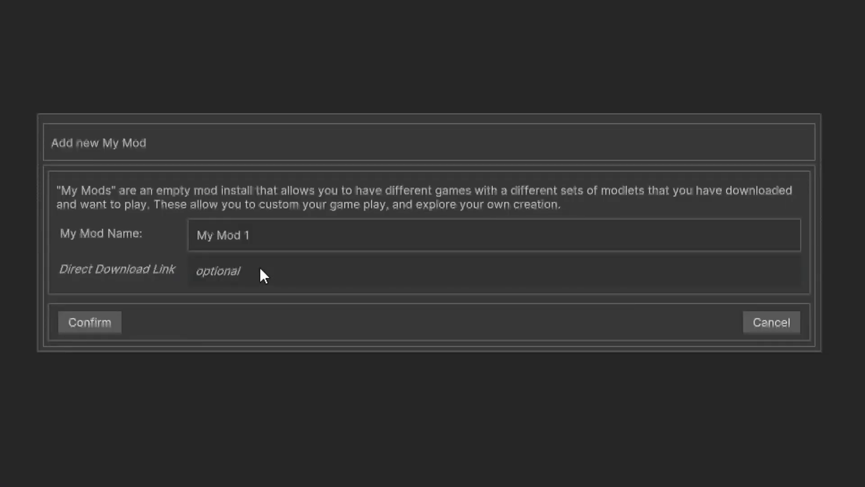
click(262, 267)
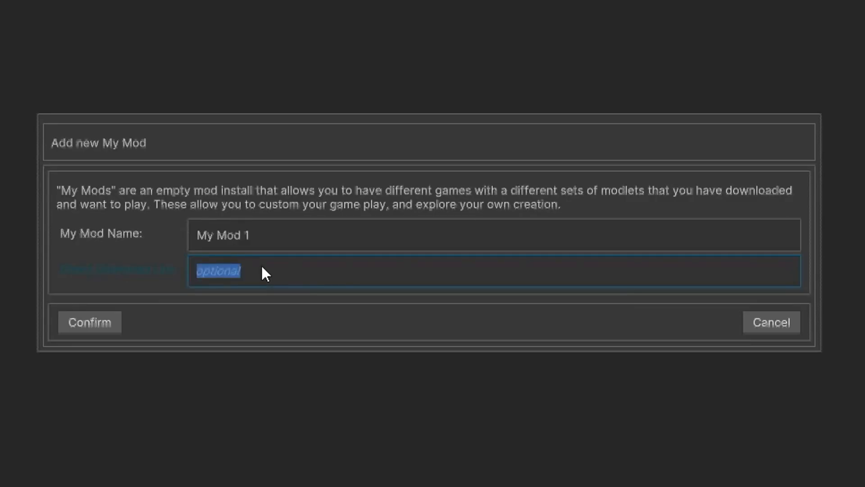
key(BackSpace)
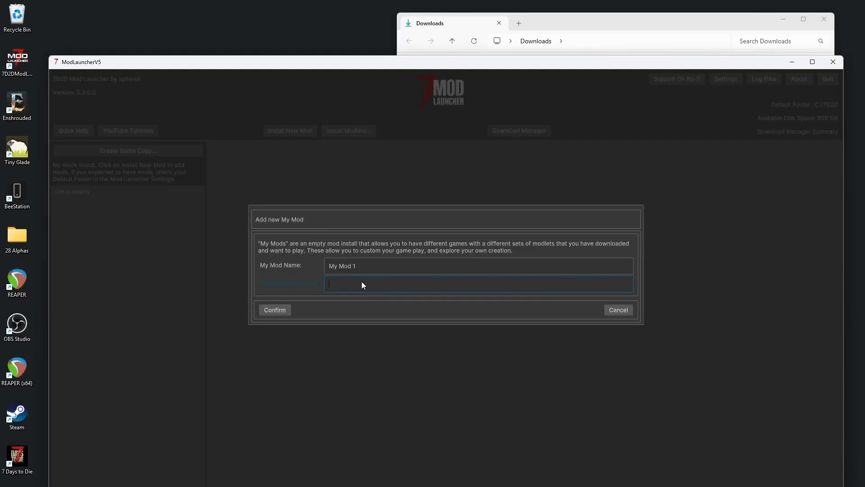
click(382, 265)
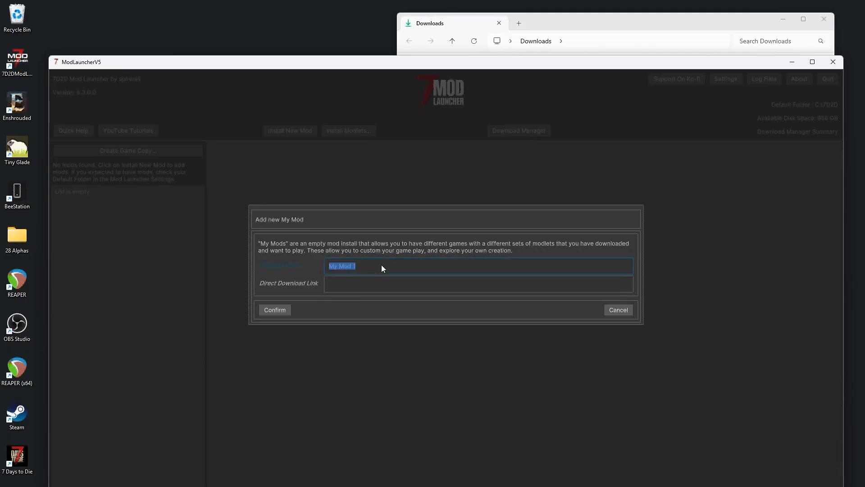
text(Pip's World)
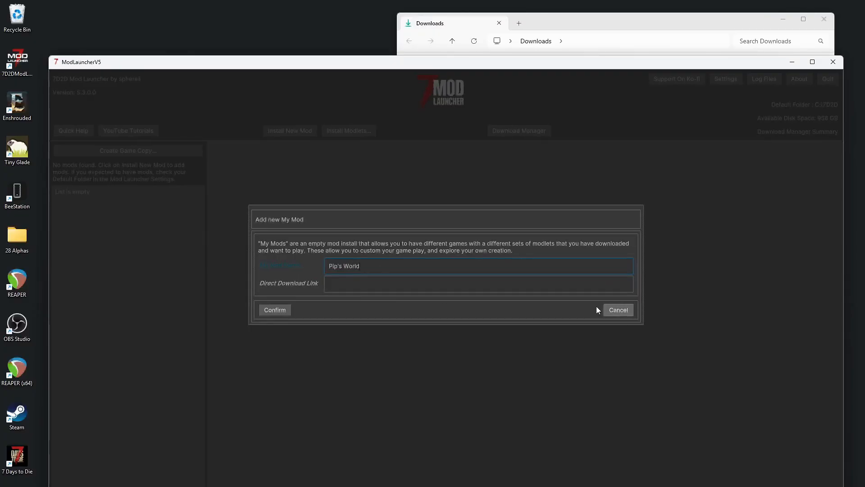
click(274, 310)
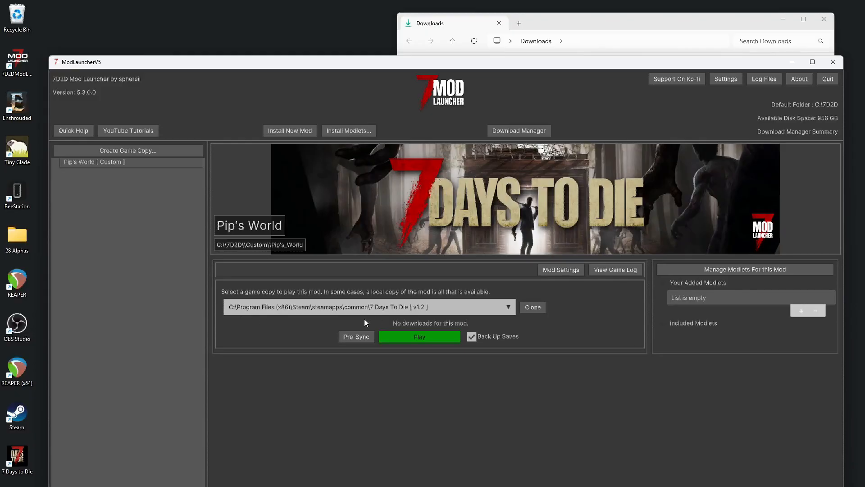
Clone the Steam copy of the game into the Pip's World mod and open its folder in File Explorer
click(538, 309)
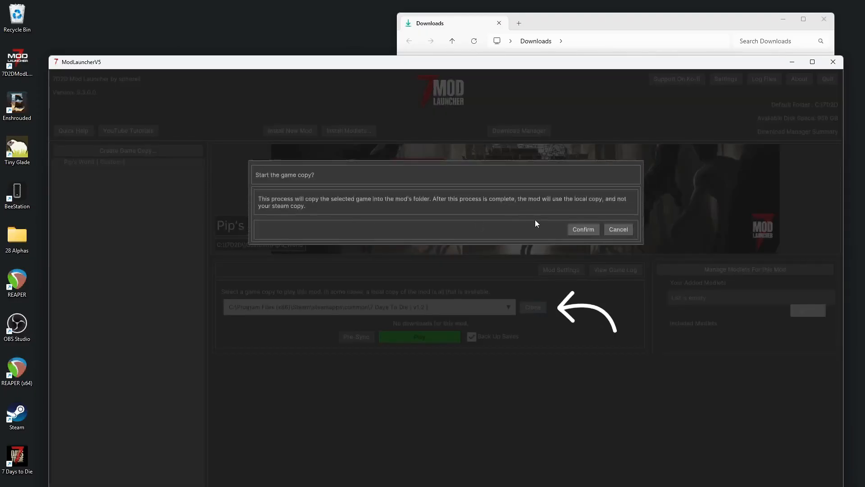
click(584, 232)
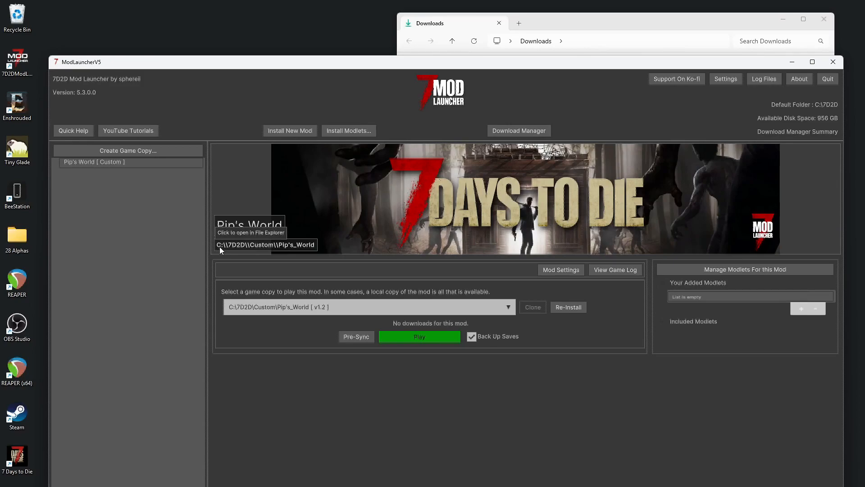
click(254, 244)
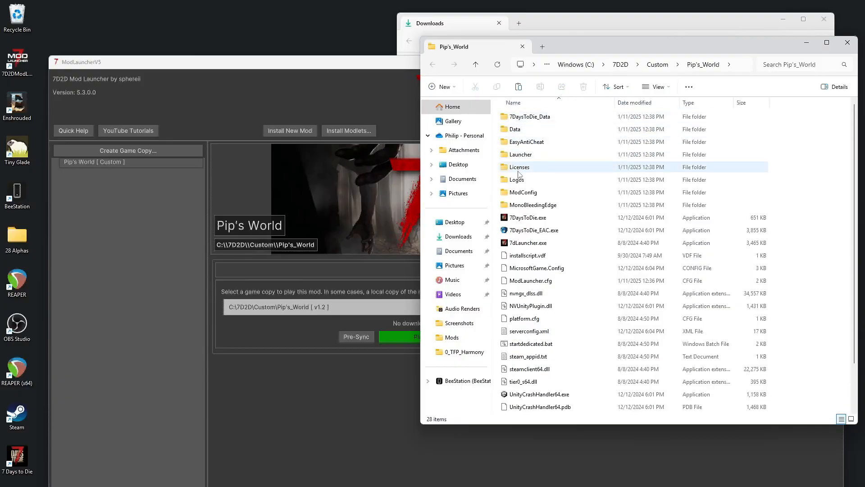
Manage the modlets for Pip's World and download the 0-SCore modlet into it
scroll(553, 320, down, 2)
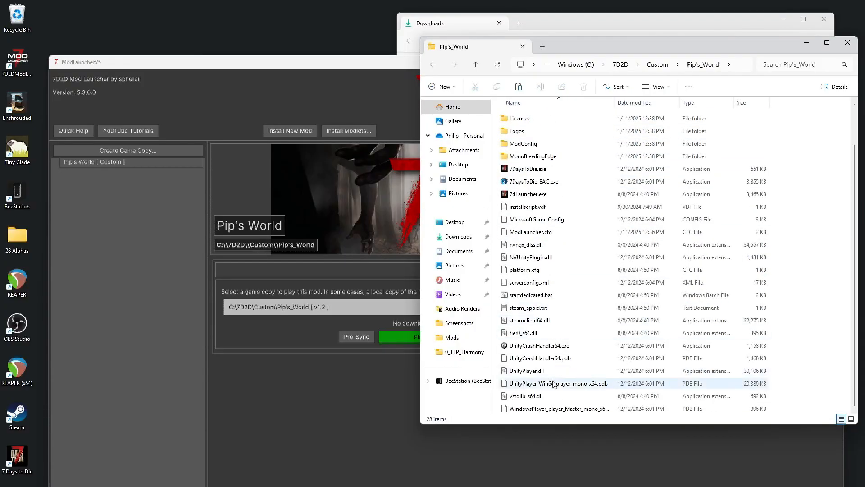
scroll(554, 382, up, 2)
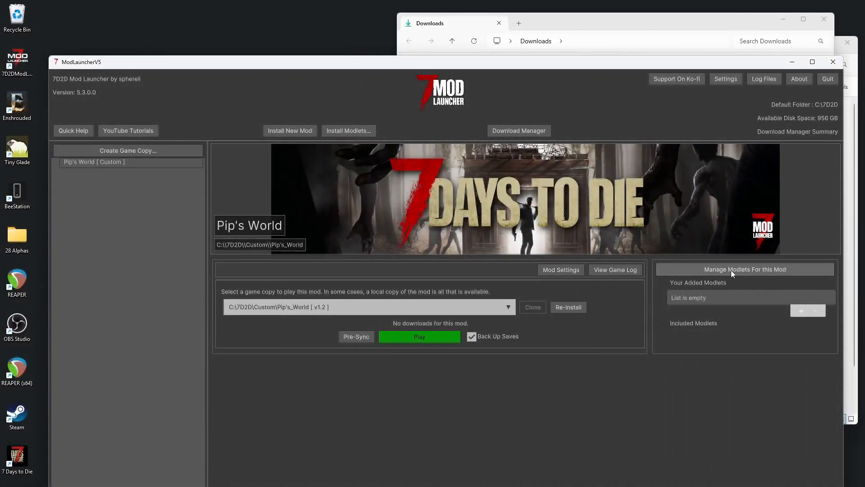
click(732, 270)
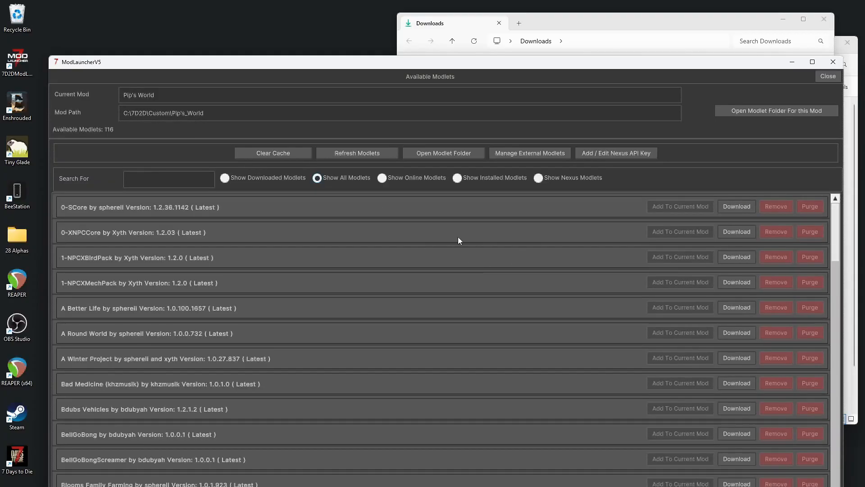
scroll(823, 341, down, 20)
scroll(834, 446, down, 10)
drag(835, 477, 837, 184)
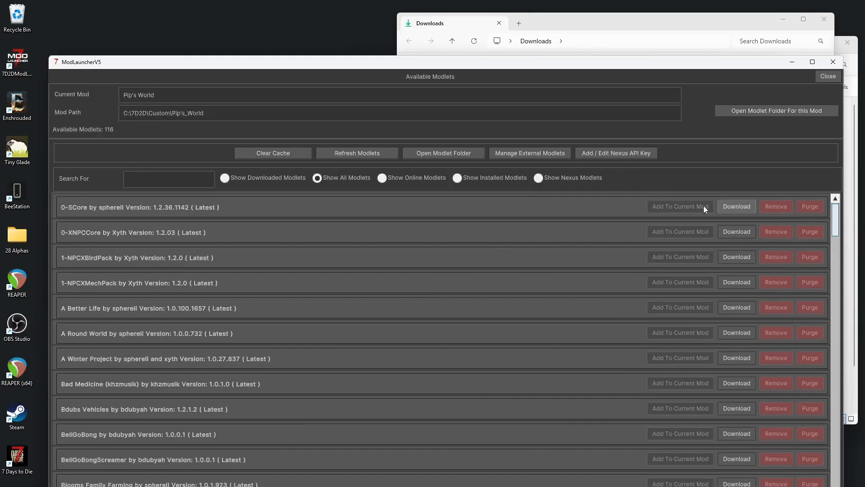
click(743, 206)
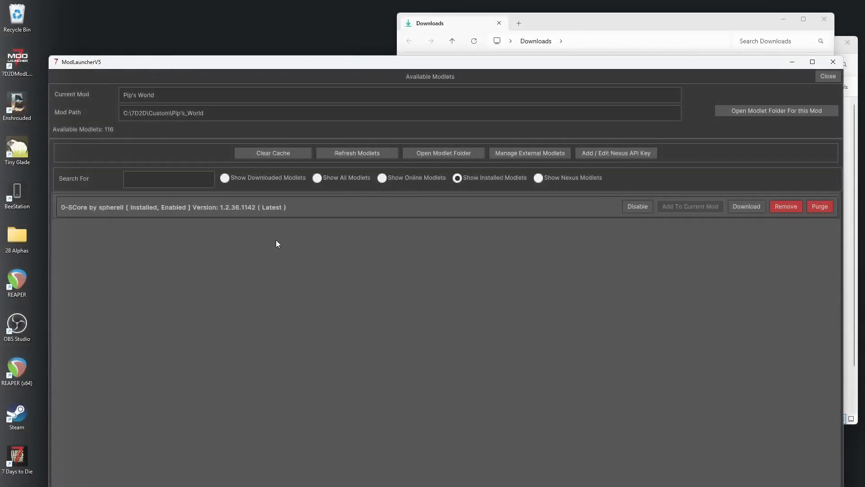
Show all modlets again and download the Stallionsden Weapons modlet for Pip's World
click(318, 179)
drag(836, 252, 841, 438)
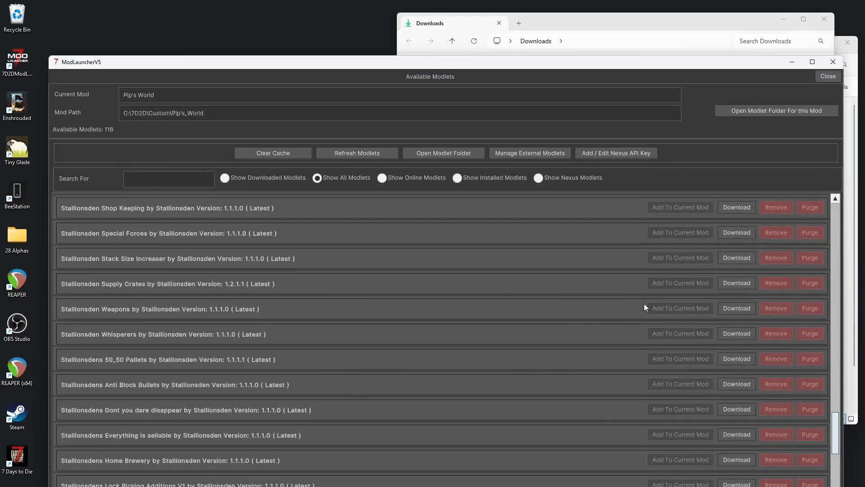
click(737, 308)
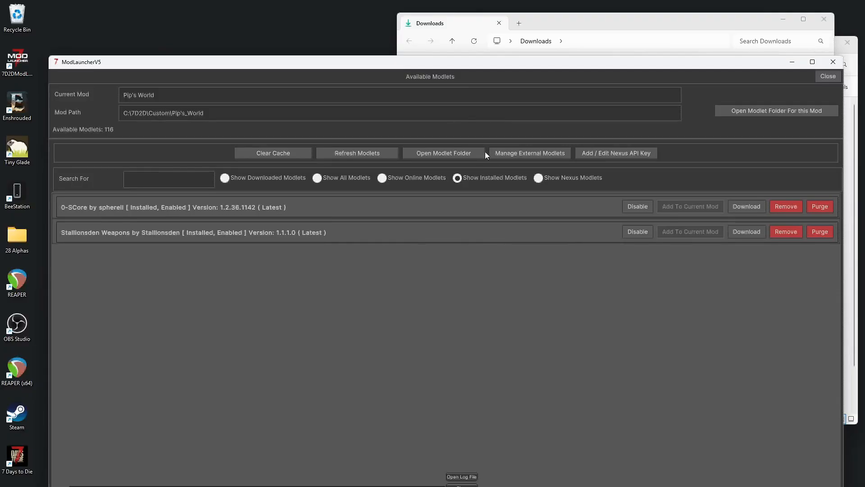
Open the launcher's modlet folder and move the seven mod zip files from Downloads into it, leaving the IZY gun pack and launcher installer
click(445, 154)
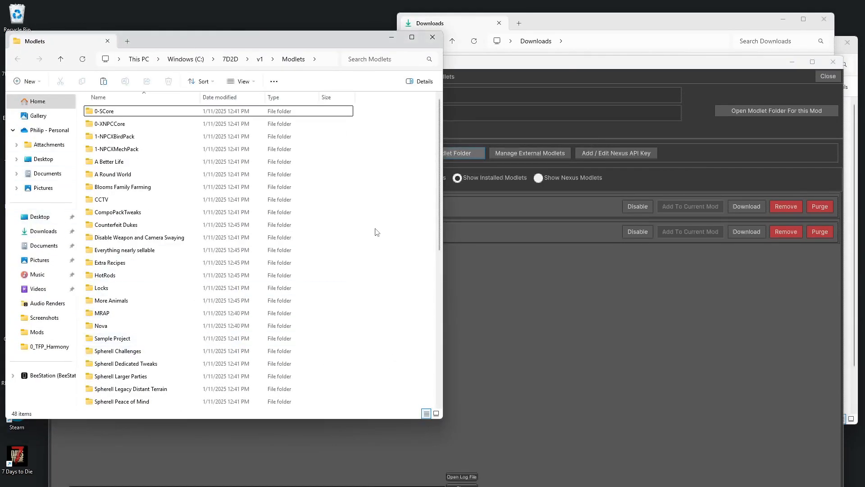
scroll(309, 206, down, 4)
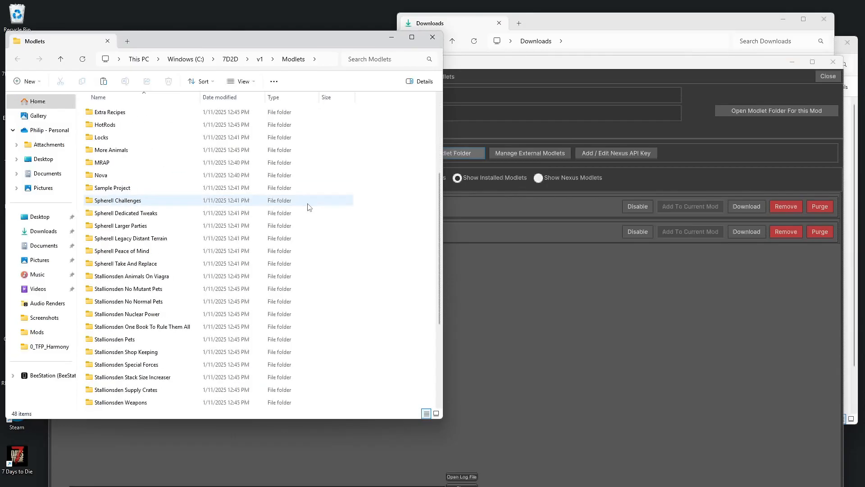
scroll(309, 208, down, 4)
scroll(308, 211, up, 8)
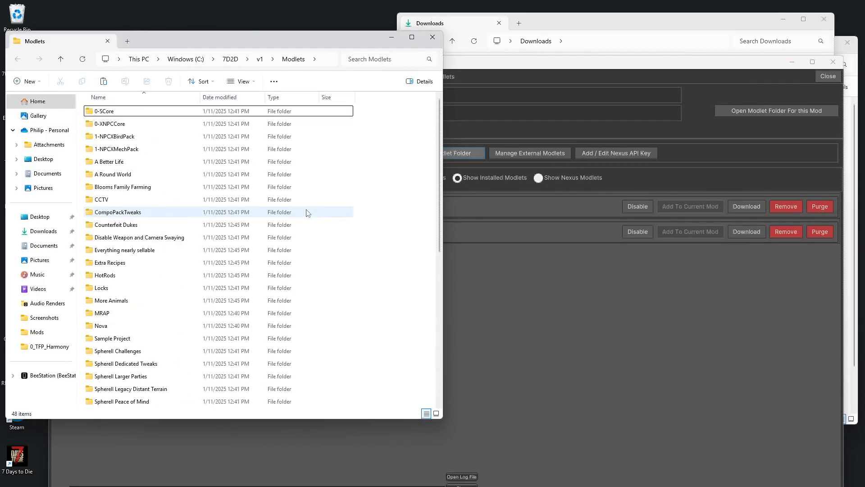
click(655, 23)
click(536, 121)
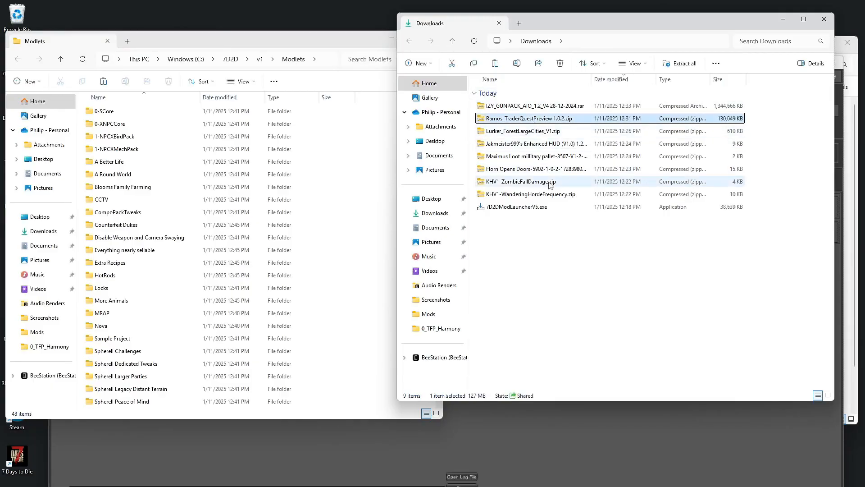
shift+click(519, 198)
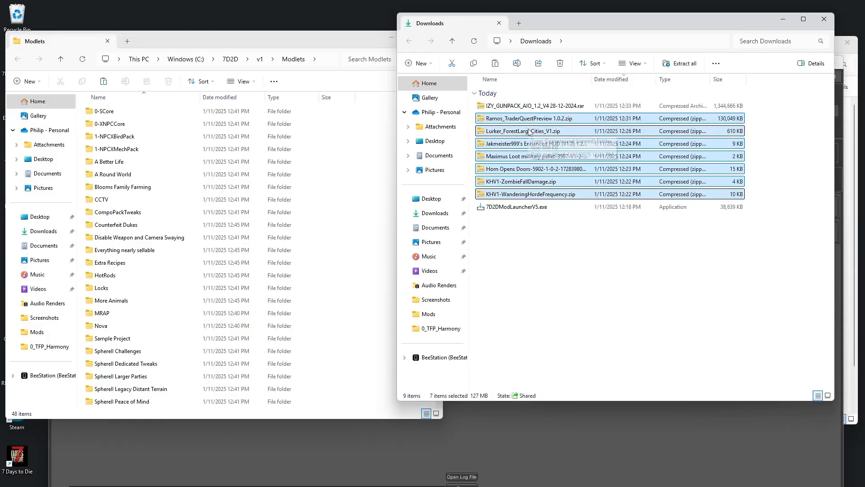
drag(529, 132, 357, 178)
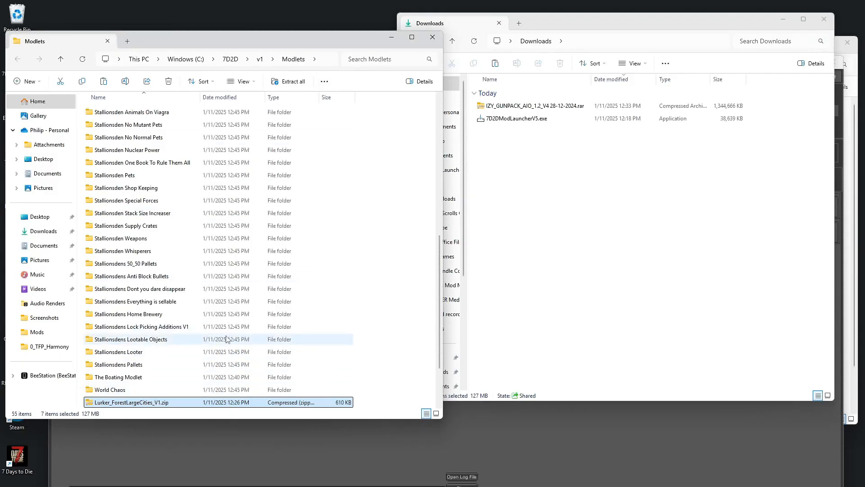
scroll(228, 340, down, 2)
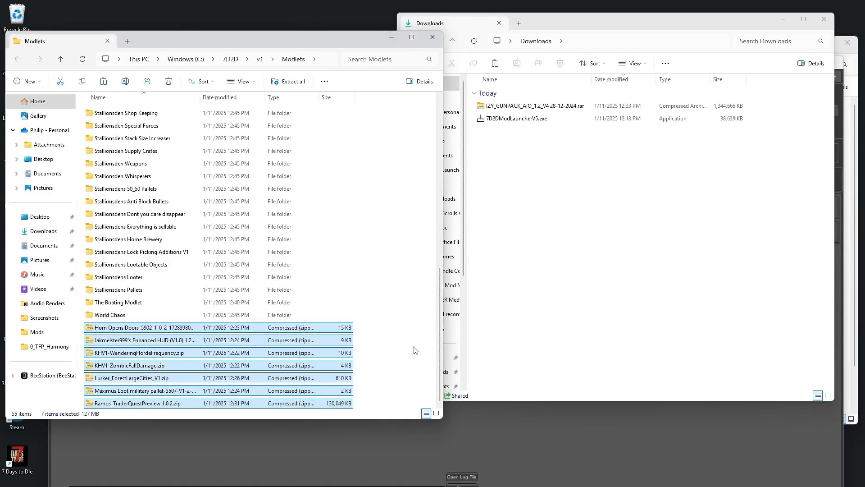
Process the external modlets copied into the modlet folder so they join the launcher's local repo
click(658, 447)
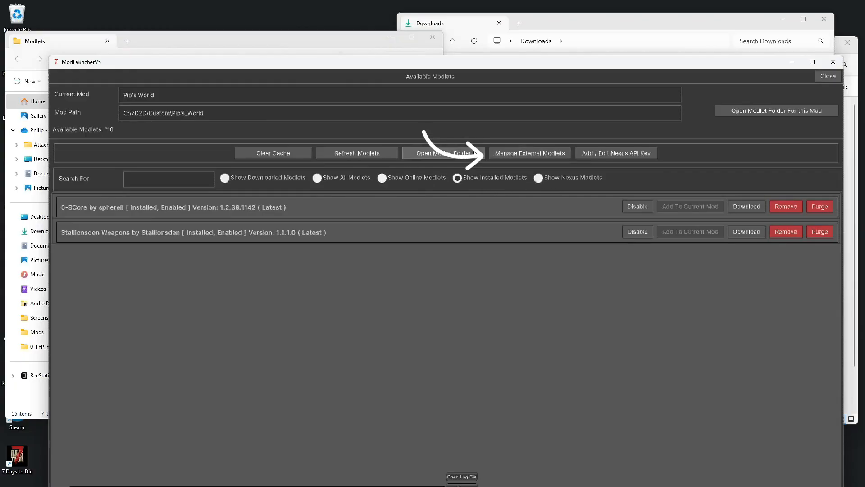
click(528, 154)
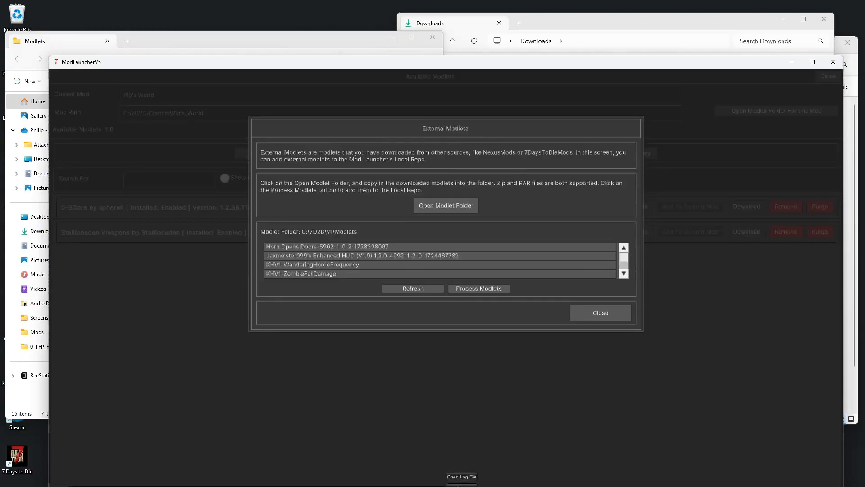
mouse_move(624, 260)
mouse_down()
mouse_move(623, 269)
mouse_move(625, 246)
mouse_move(628, 273)
mouse_up()
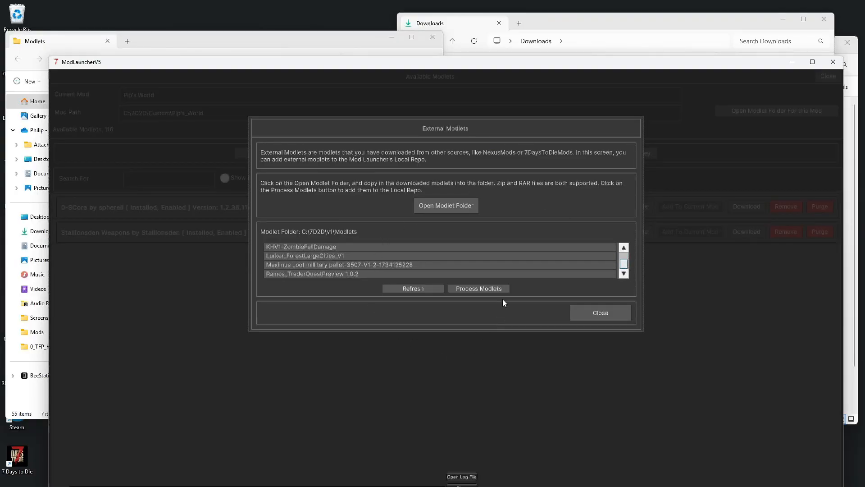
click(492, 285)
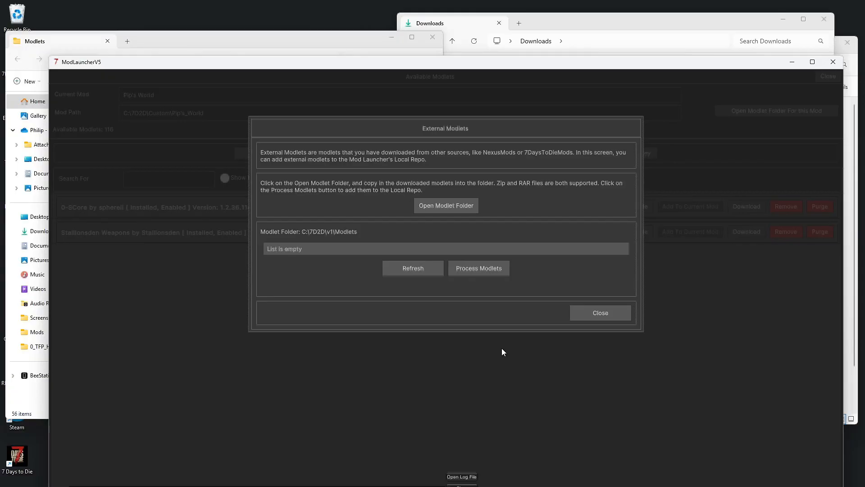
click(608, 313)
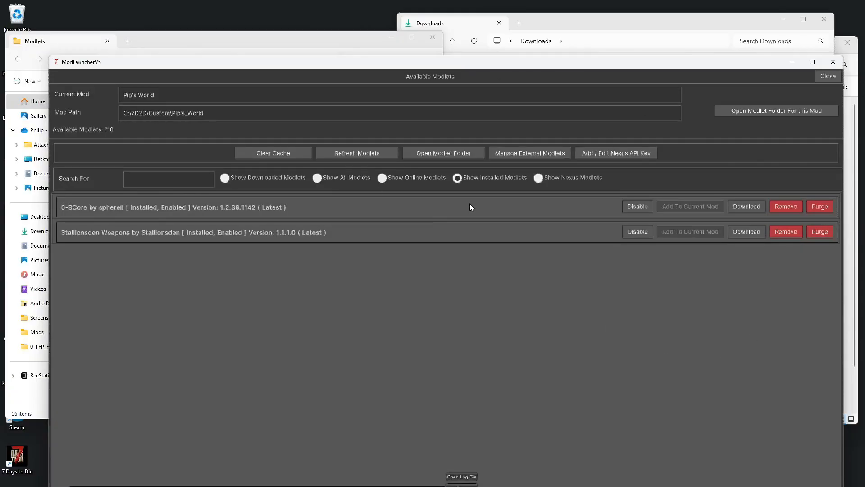
Add Horn Opens Doors, Jakmeister999's Enhanced HUD and Lurkers Pine Forest Large City Enabler to Pip's World from the full modlet list
click(318, 178)
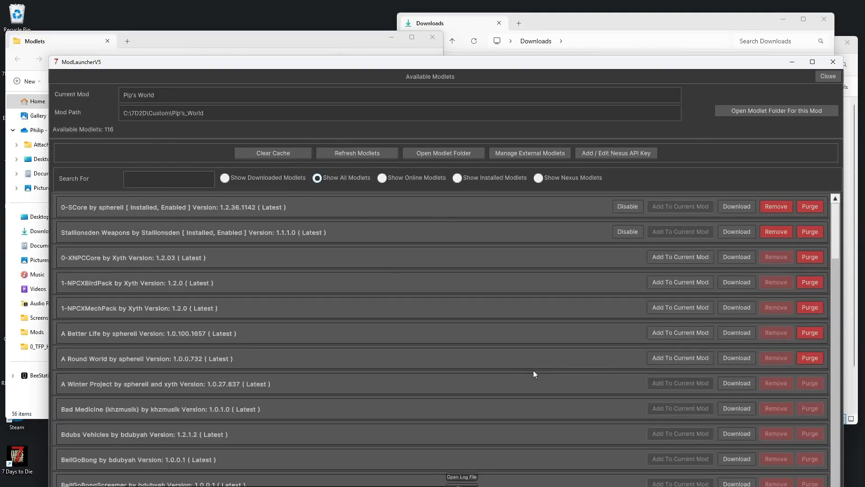
drag(836, 227, 835, 295)
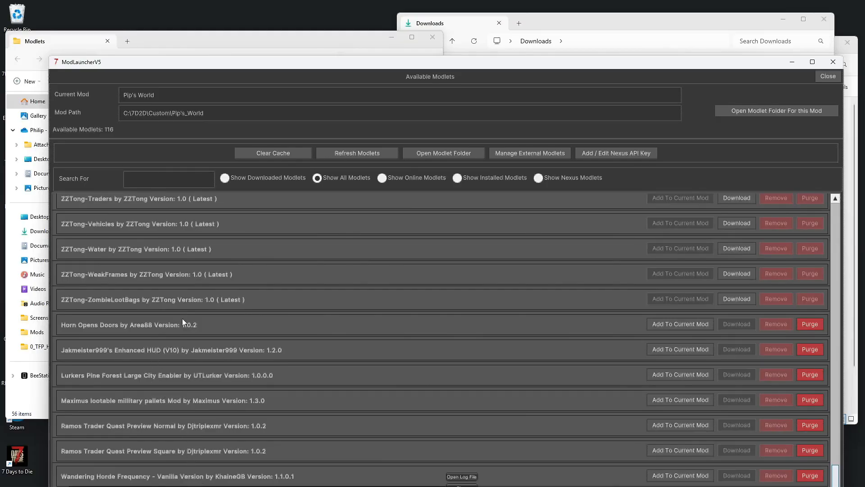
click(686, 327)
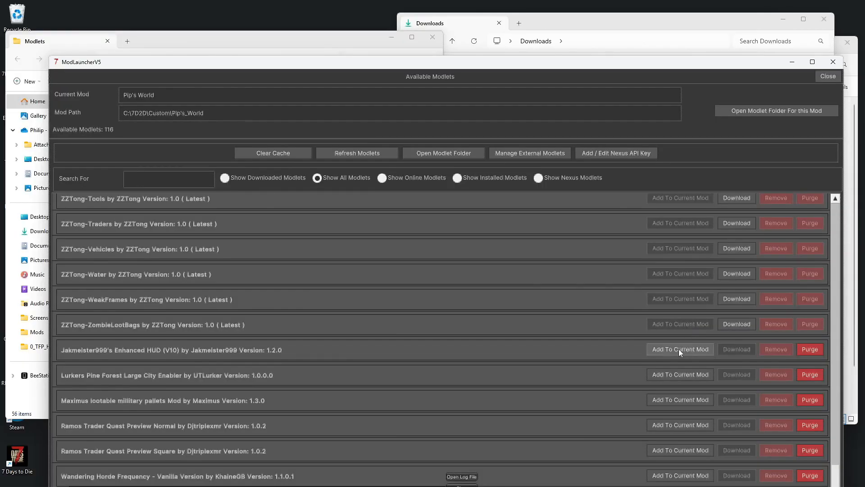
click(691, 353)
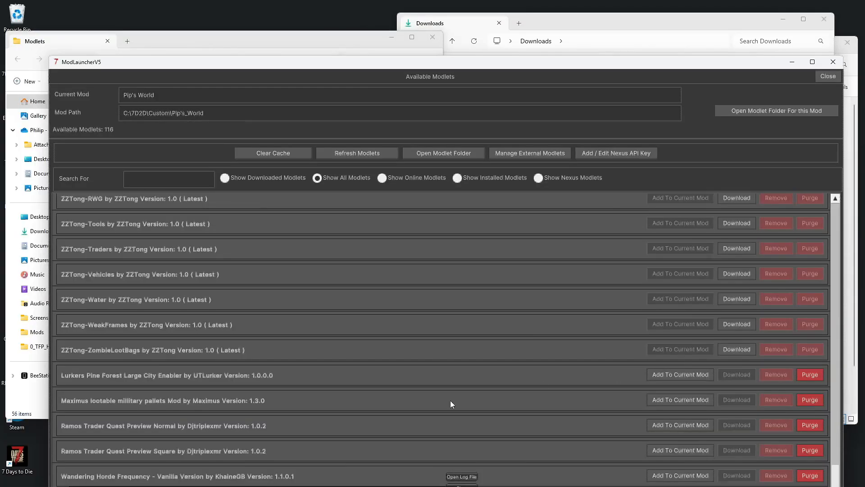
click(667, 372)
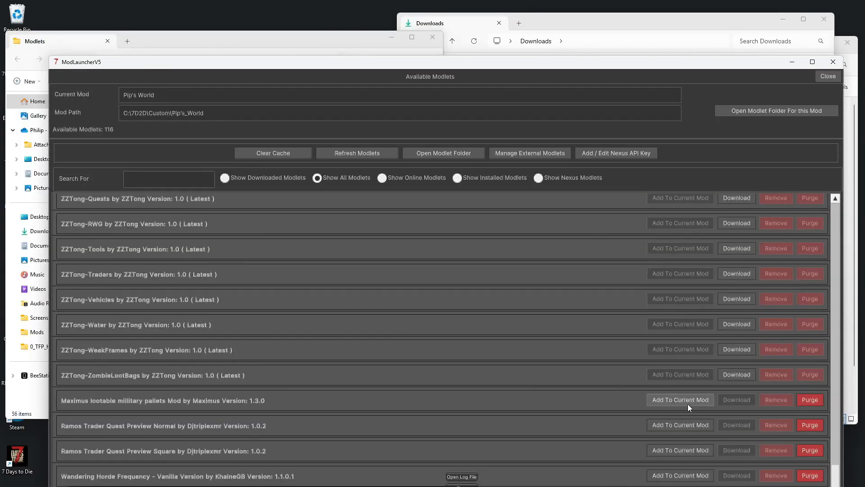
Add Maximus lootable millitary pallets Mod, Ramos Trader Quest Preview Normal, Wandering Horde Frequency - Vanilla Version and Zombie Fall Damage to Pip's World
click(654, 399)
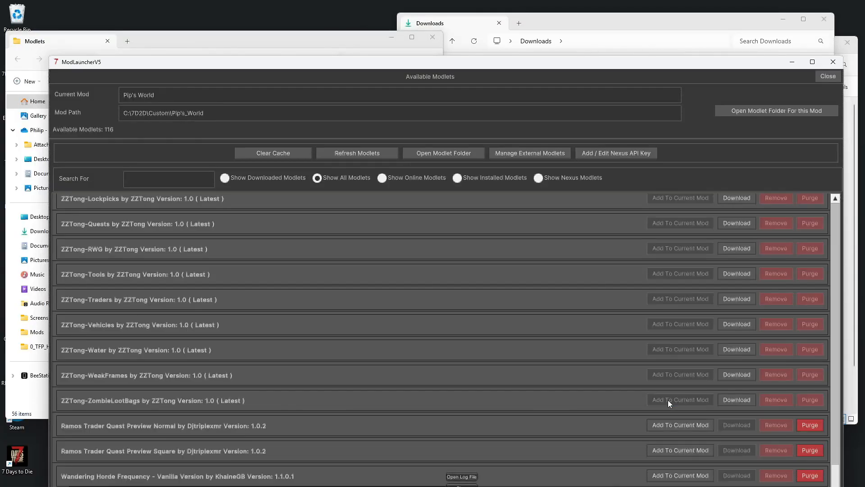
click(677, 427)
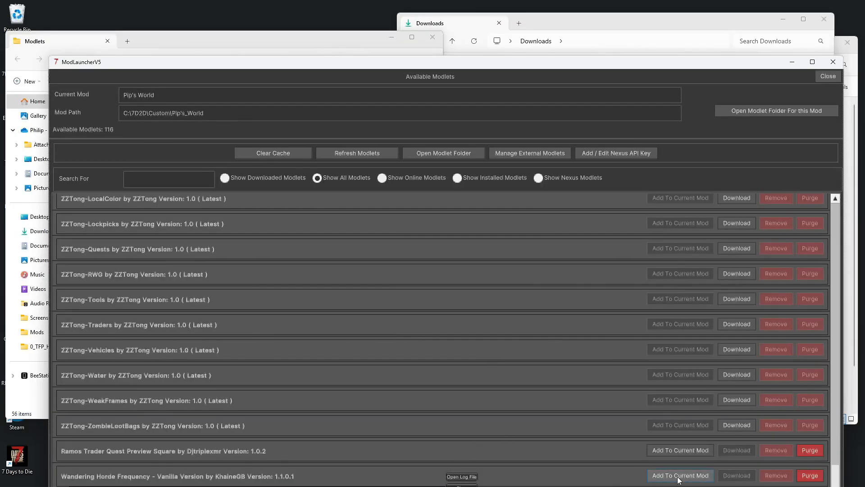
click(657, 474)
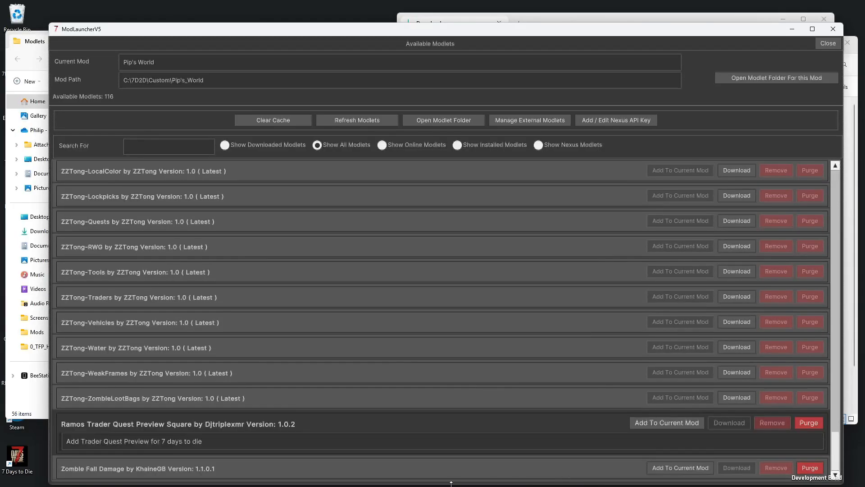
click(682, 469)
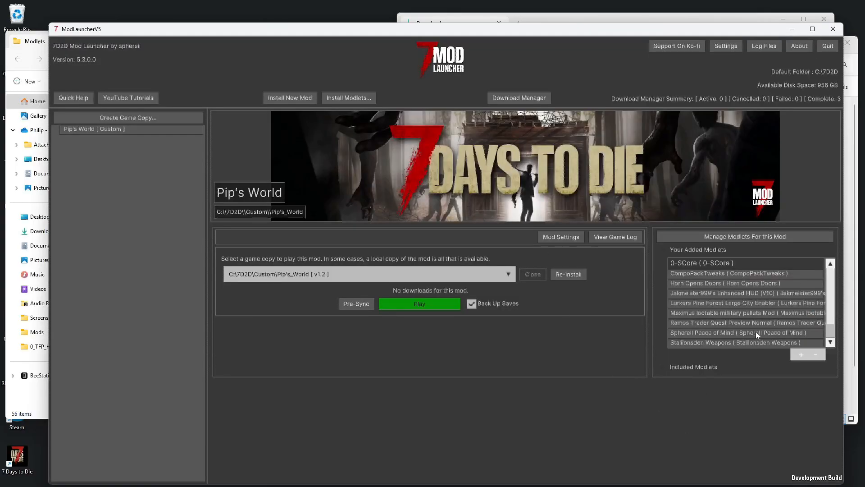
Remove the Spherell Peace of Mind modlet from Pip's World's added modlets
click(830, 342)
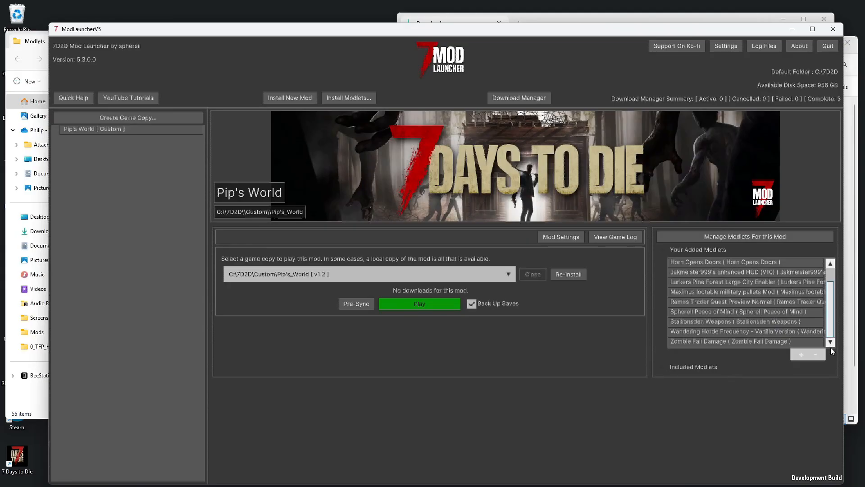
click(713, 310)
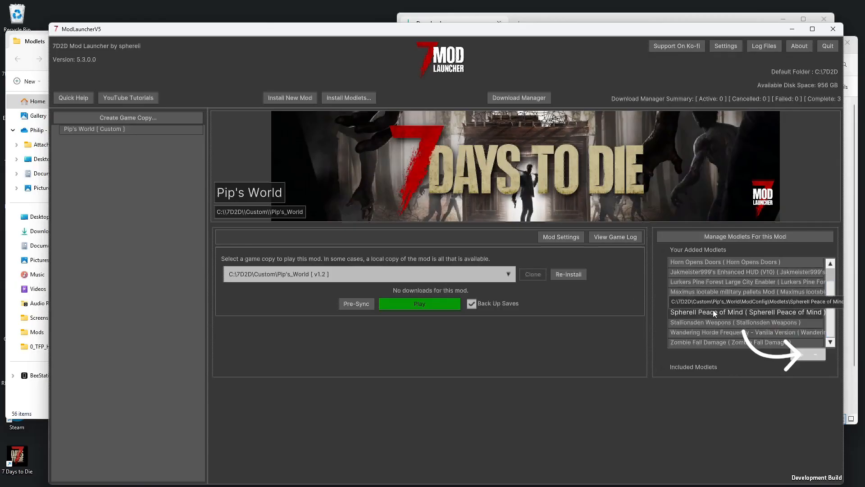
click(817, 356)
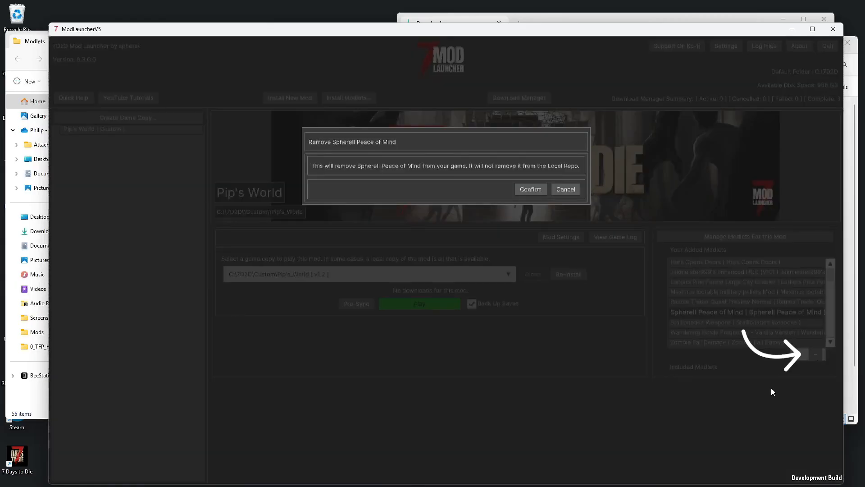
click(525, 189)
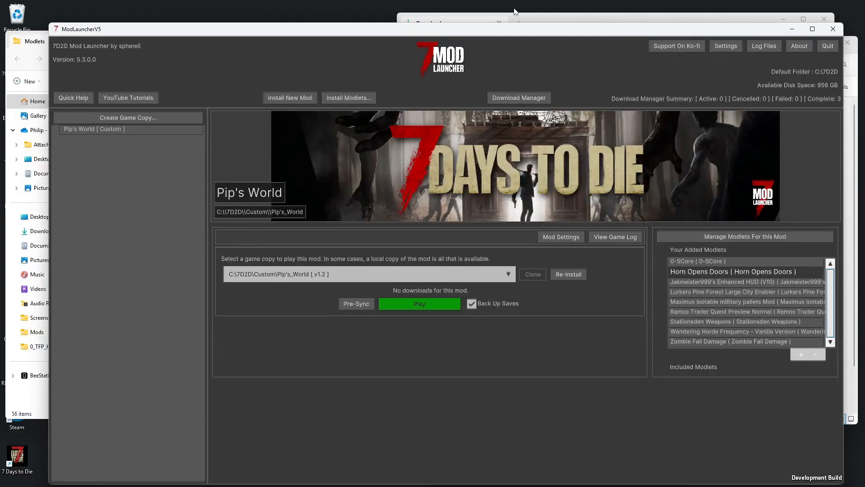
View the Pip's World game folder in File Explorer, and run Pre-Sync for the mod in the launcher
click(261, 213)
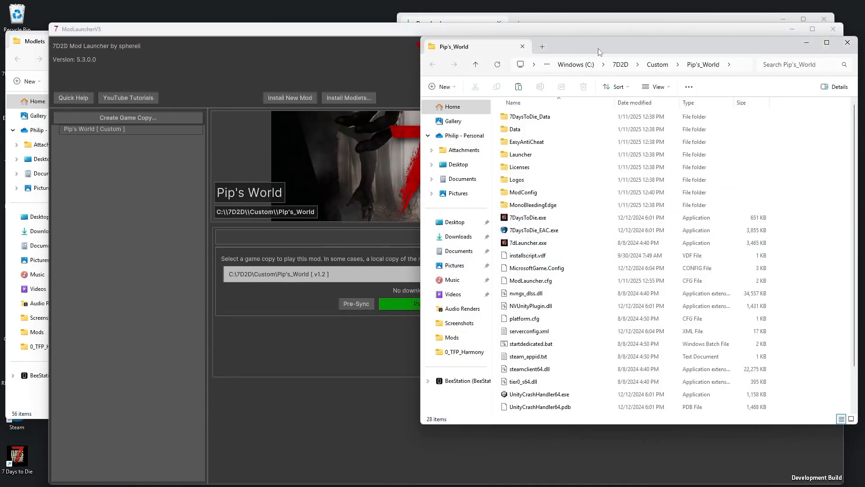
click(404, 410)
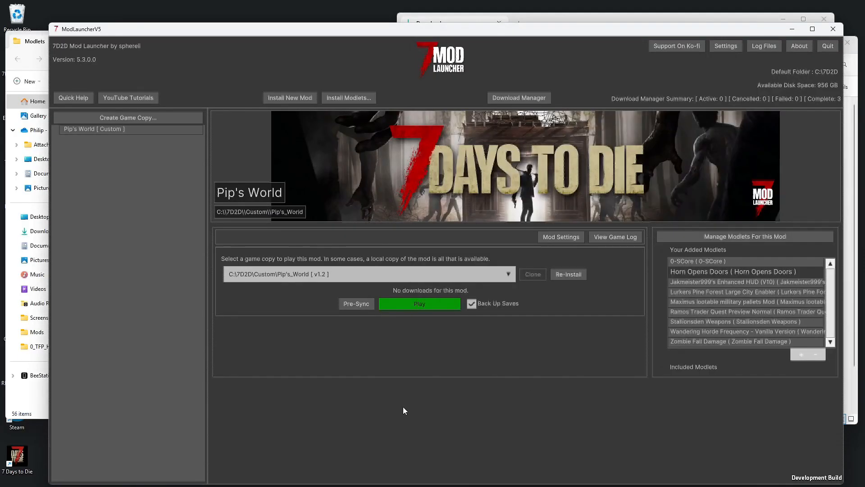
click(358, 304)
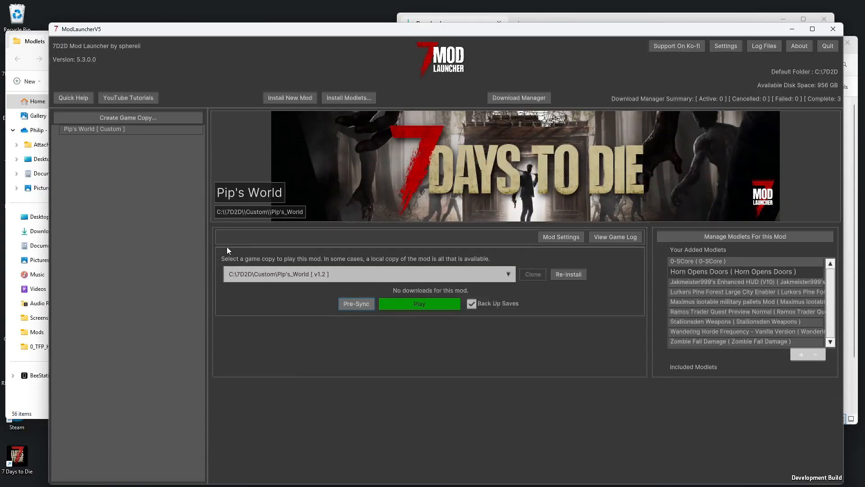
Open the Mods folder inside the Pip's World game folder and examine which modlet folders are installed
click(269, 212)
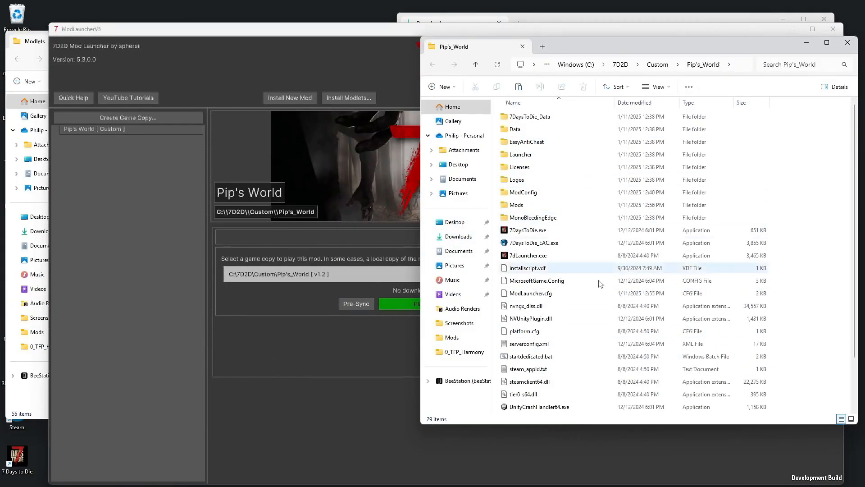
double_click(523, 206)
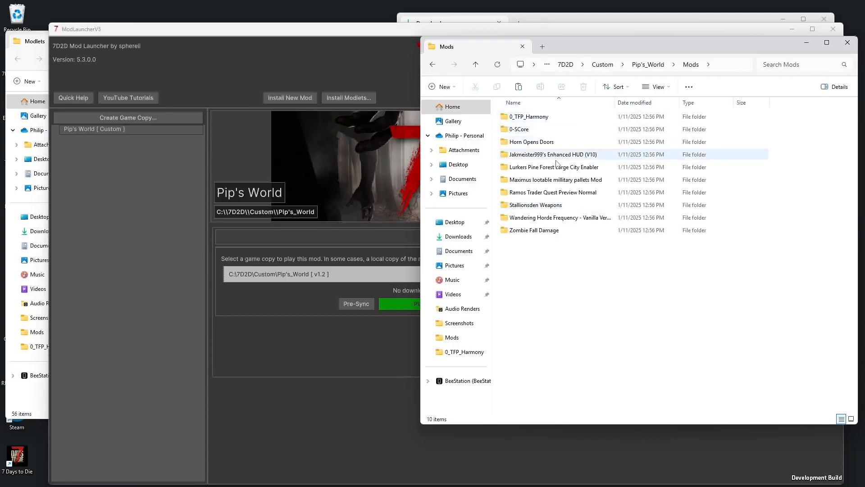
click(547, 117)
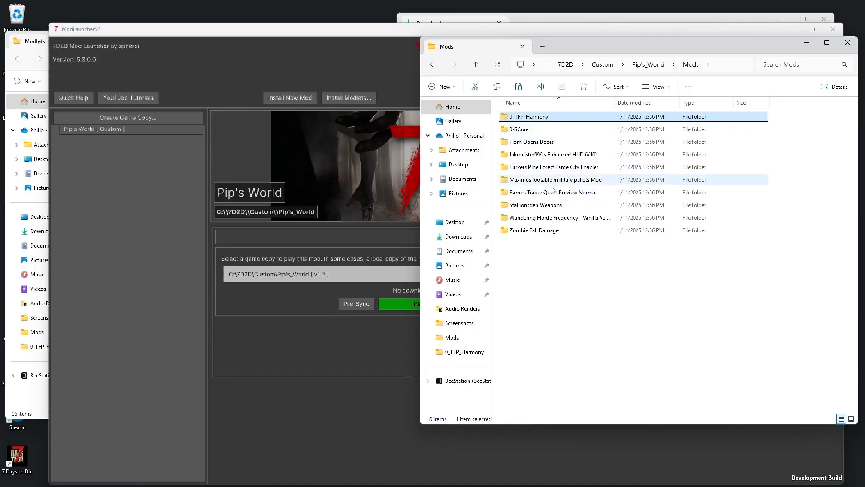
click(568, 295)
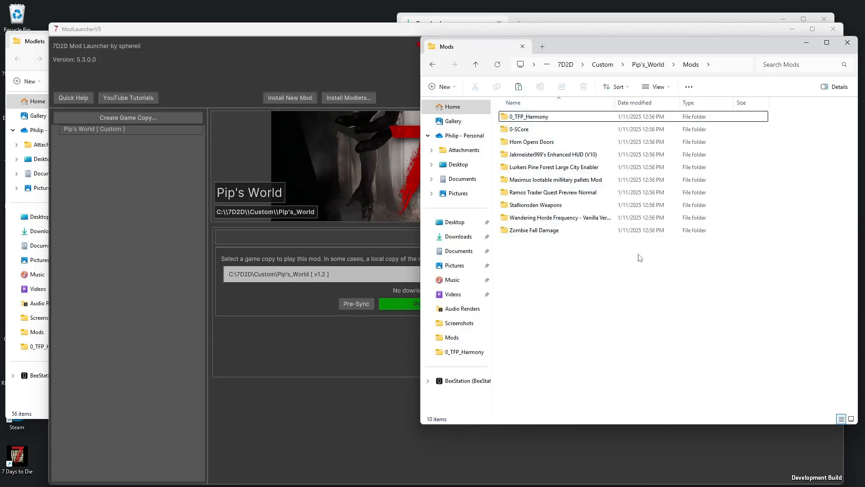
Place the Pip's World Mods folder beside Downloads and open the Mods folder inside IZY_GUNPACK_AIO_1.2_V4 28-12-2024.rar
drag(704, 44, 286, 34)
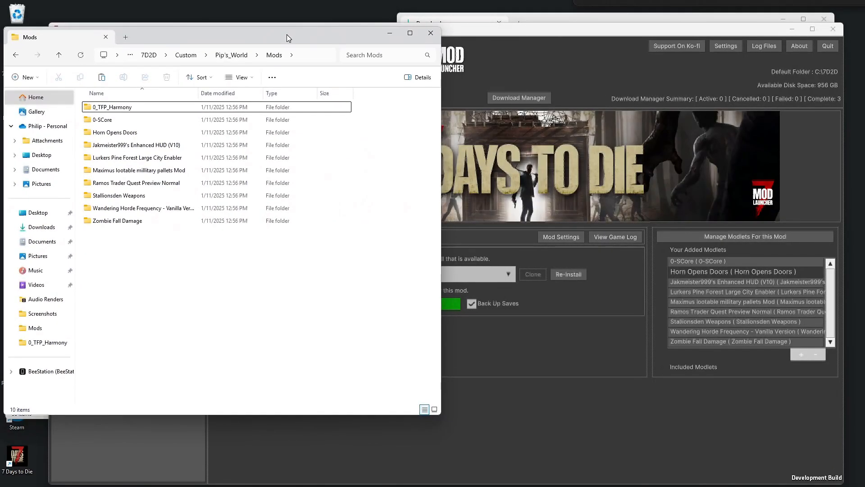
click(642, 19)
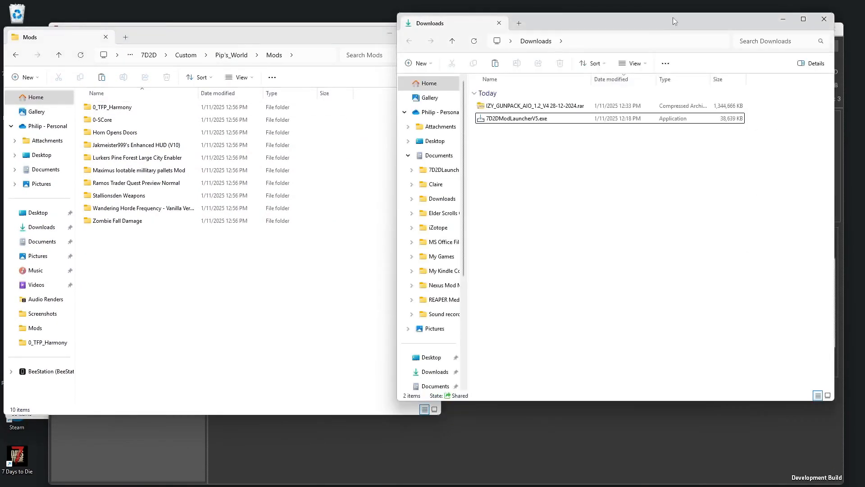
drag(660, 25, 739, 59)
right_click(548, 138)
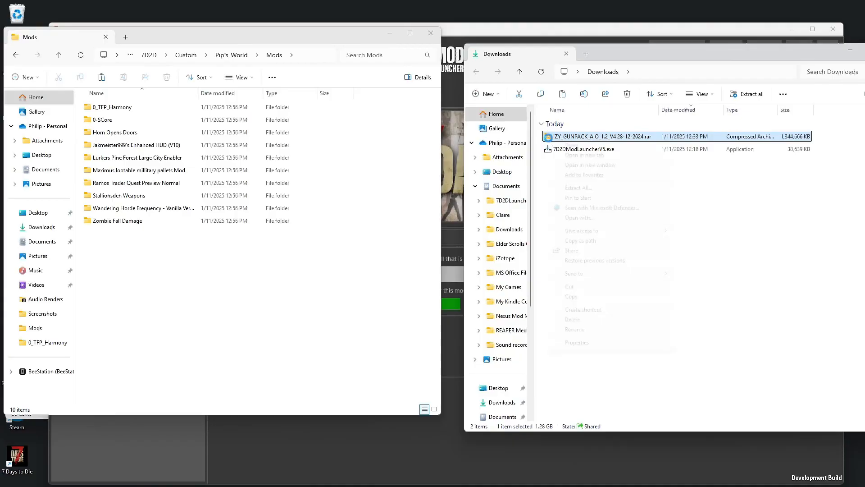
click(571, 146)
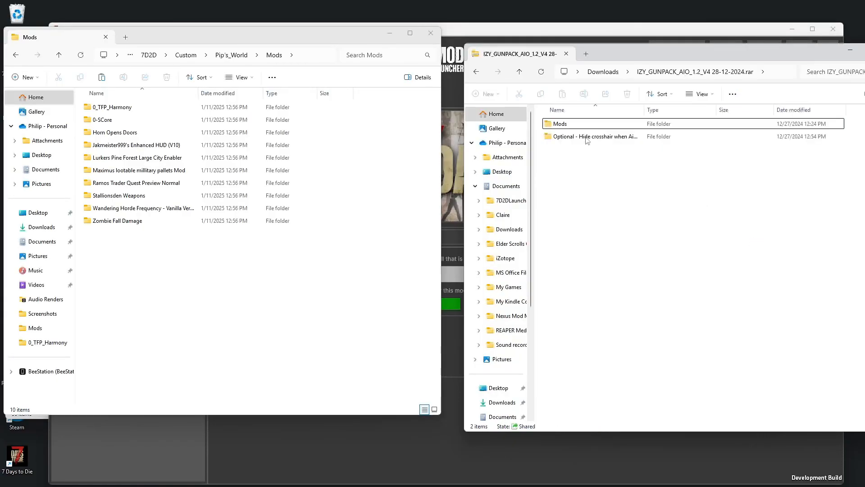
double_click(555, 124)
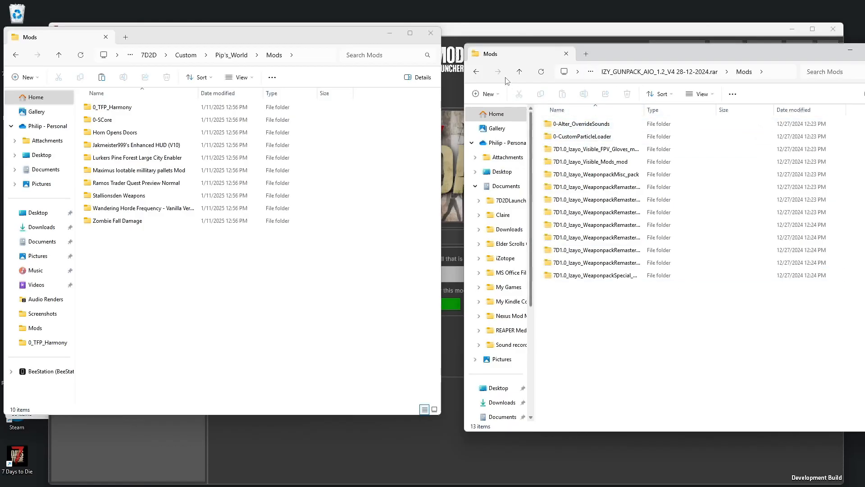
click(521, 72)
click(520, 72)
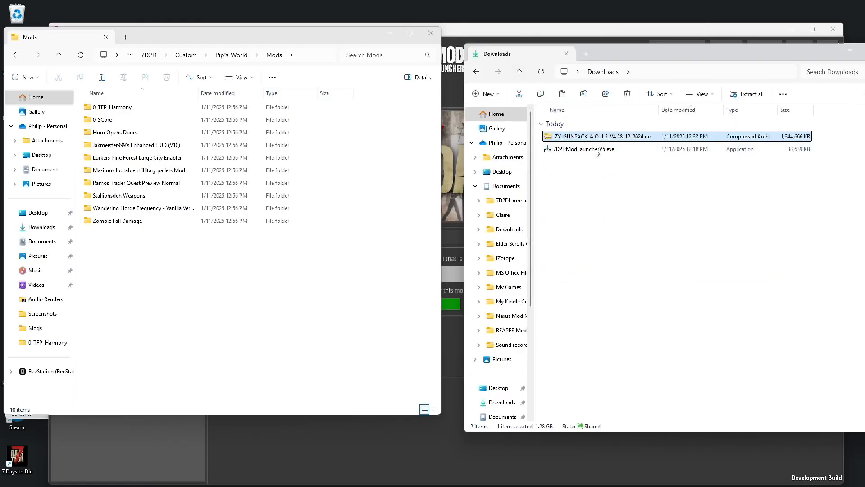
double_click(552, 136)
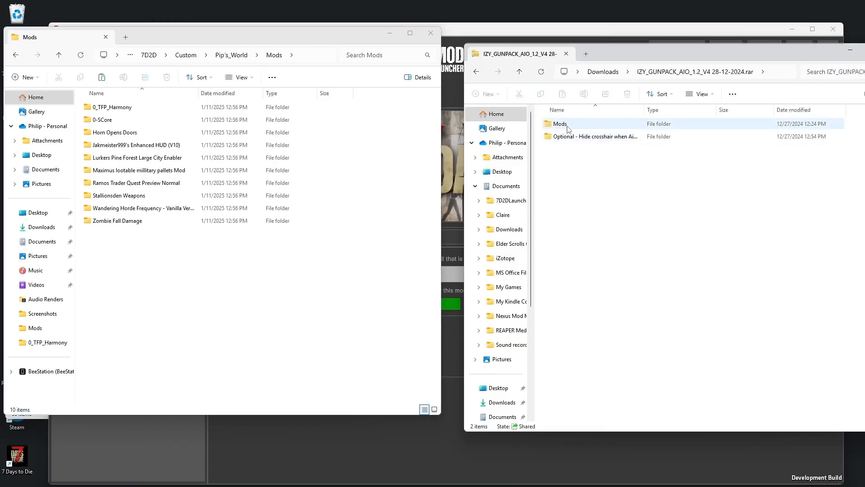
double_click(557, 124)
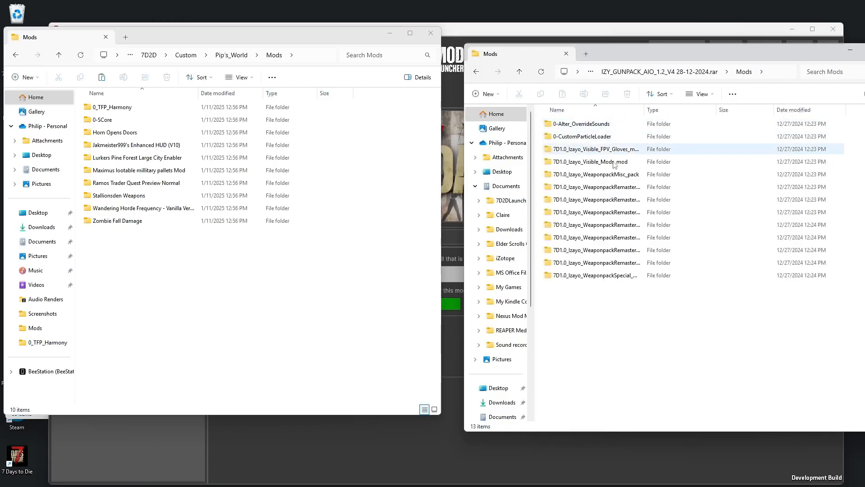
Copy all the mod folders, from 0-Alter_OverrideSounds through the WeaponpackSpecial folder, out of the archive into Pip's World's Mods folder
click(583, 125)
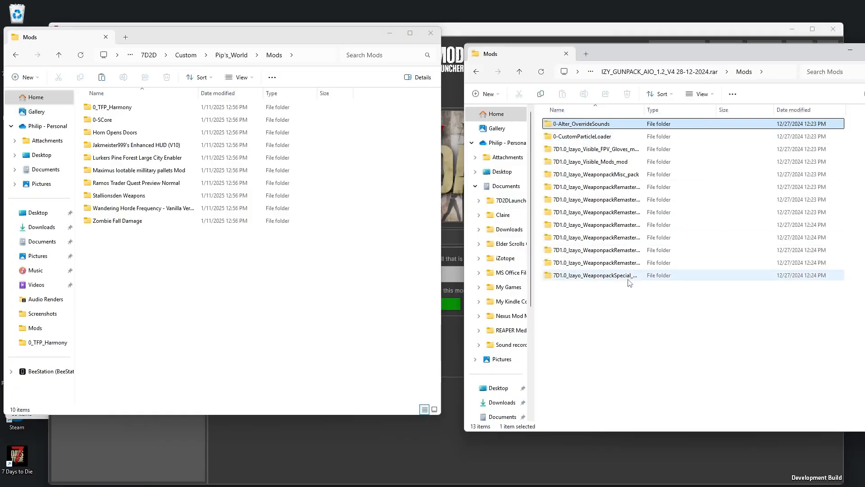
shift+click(608, 275)
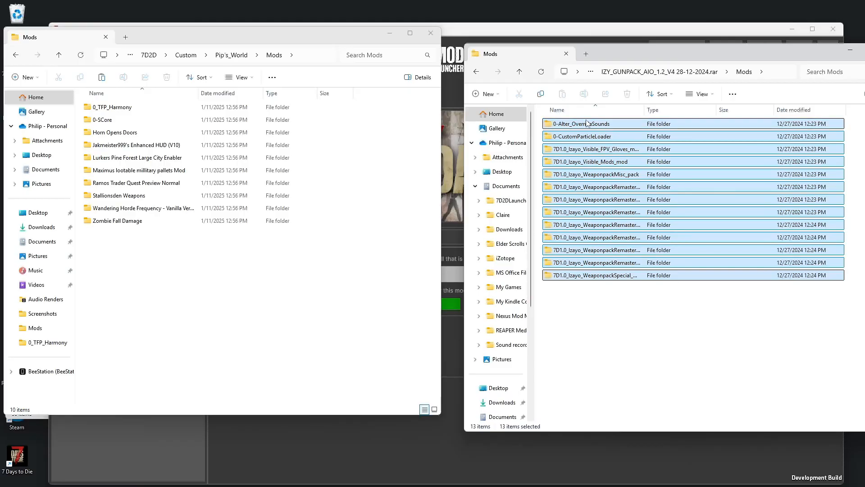
drag(588, 126, 208, 289)
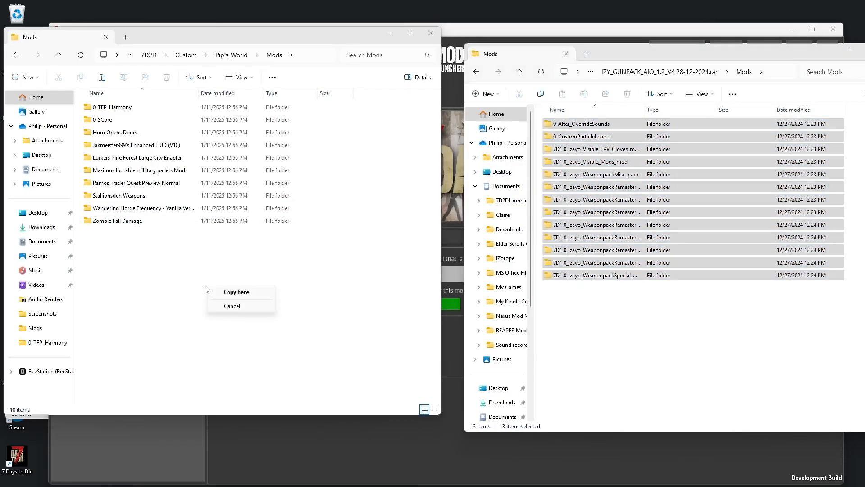
click(248, 297)
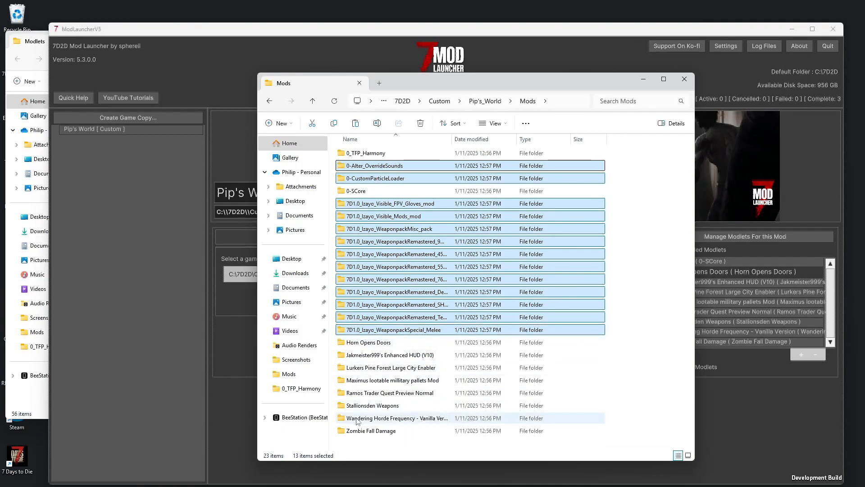
Open blocks.xml from the Config folder of the Wandering Horde Frequency - Vanilla Version mod in Notepad
click(388, 419)
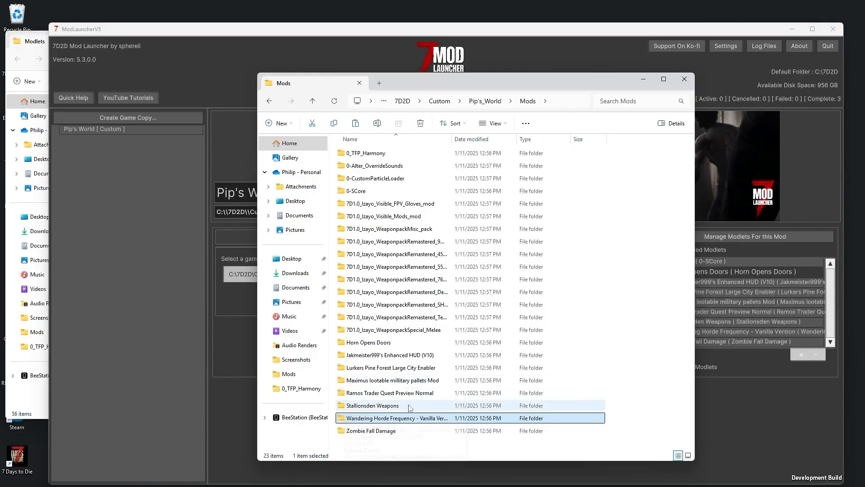
double_click(345, 419)
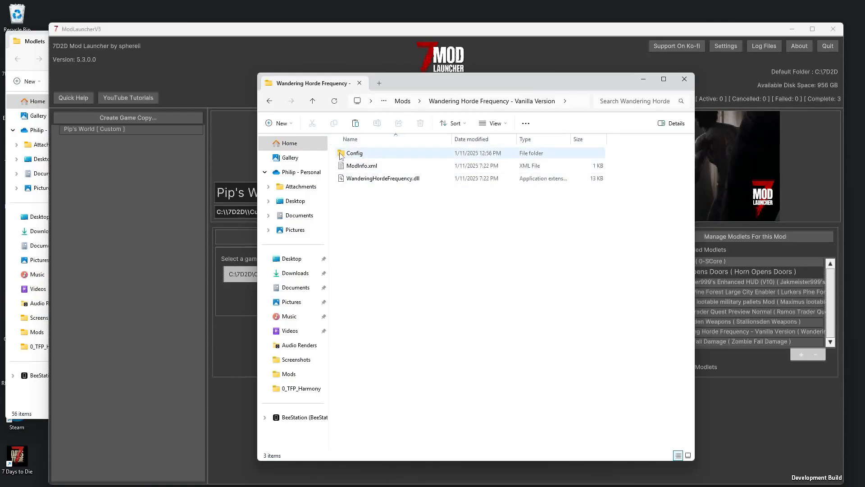
double_click(356, 153)
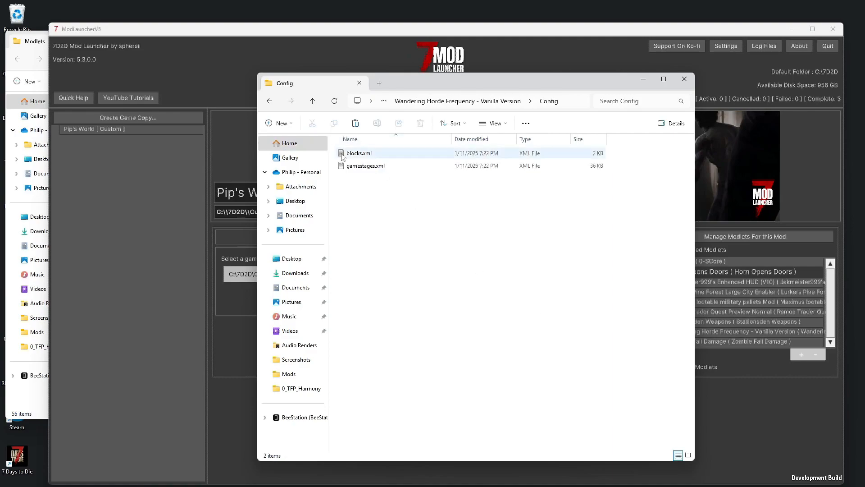
click(347, 154)
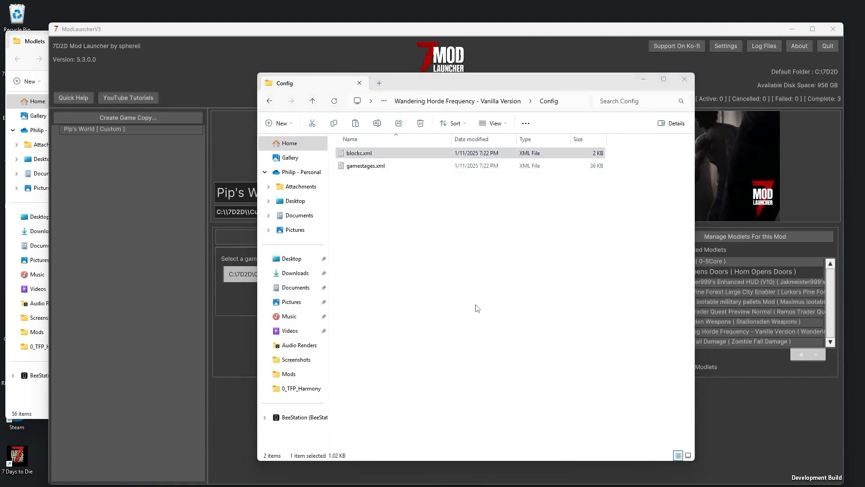
key(Return)
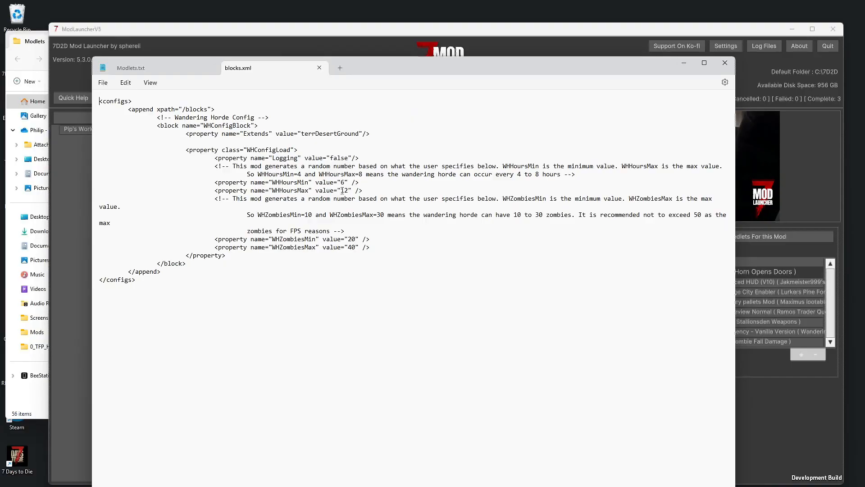
Set WHHoursMin to 5, WHHoursMax to 18, WHZombiesMin to 11 and WHZombiesMax to 47, then save and close the file
click(345, 191)
double_click(344, 182)
text(5)
double_click(351, 239)
text(11)
double_click(352, 247)
text(47)
click(103, 83)
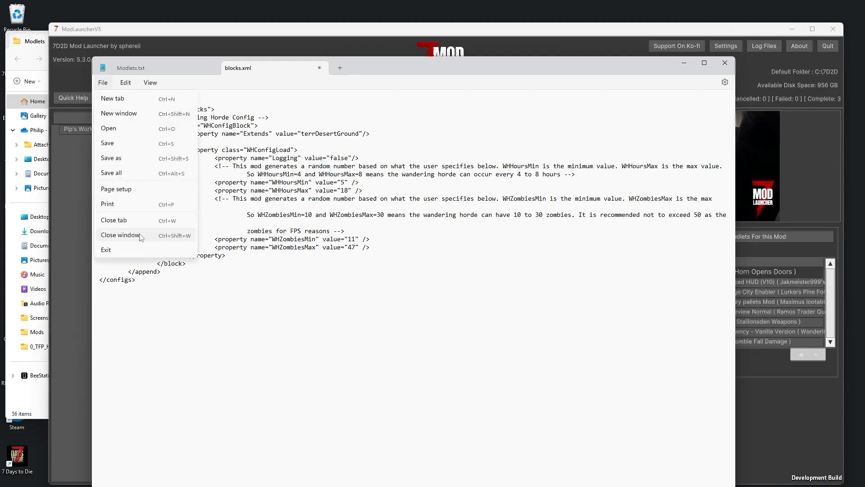
click(134, 145)
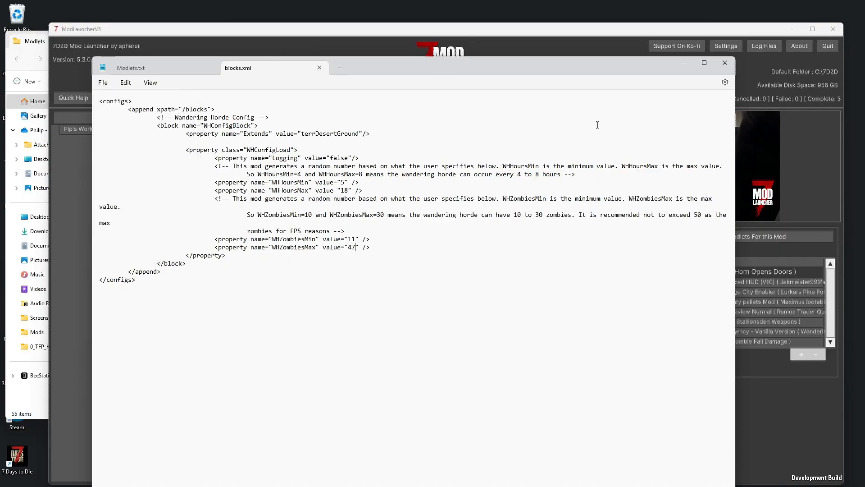
click(725, 62)
Open blocks.xml from the Config folder of the 0-SCore mod in Pip's World's Mods folder
double_click(379, 253)
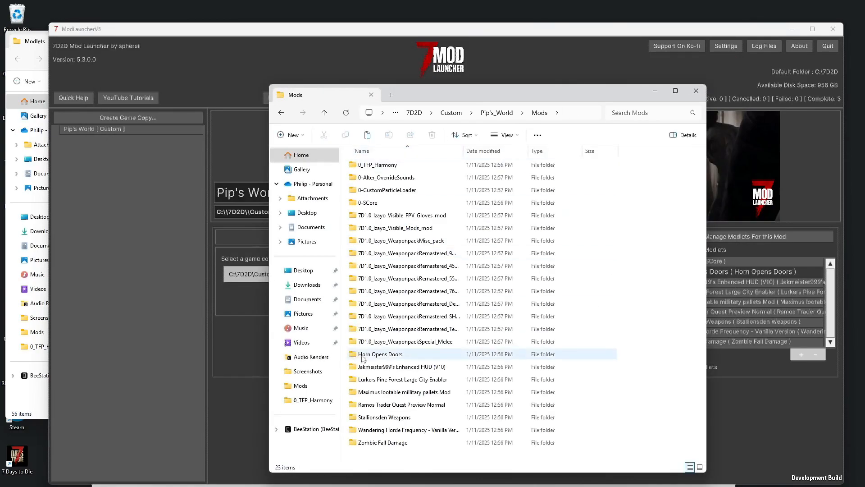
double_click(366, 203)
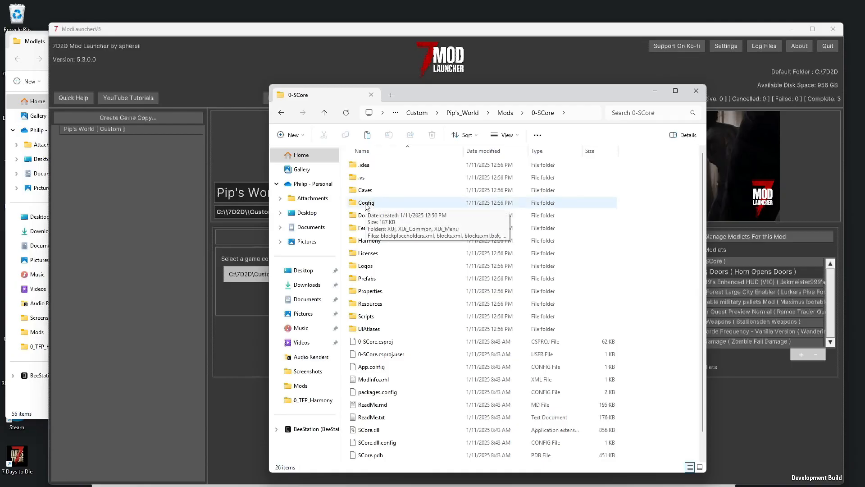
double_click(366, 203)
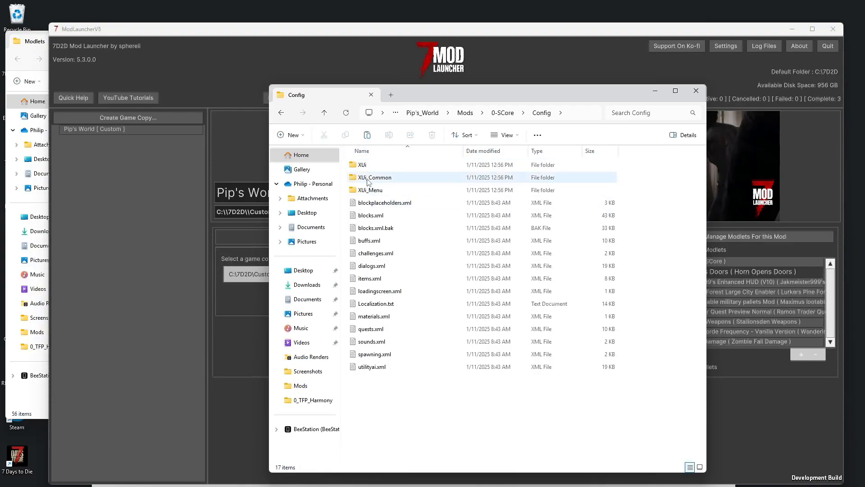
click(372, 217)
double_click(372, 218)
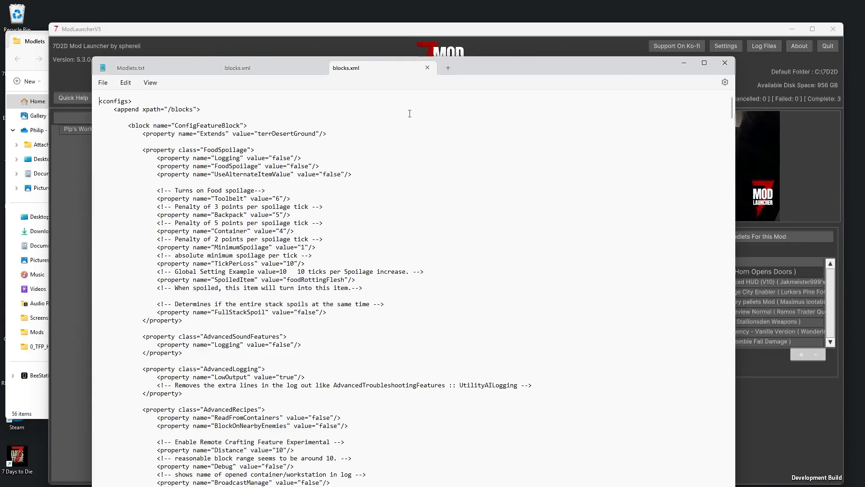
Search the 0-SCore blocks.xml for "trader" and set MakeTraderVulnerable to true under AdvancedNPCFeatures
key(ctrl+f)
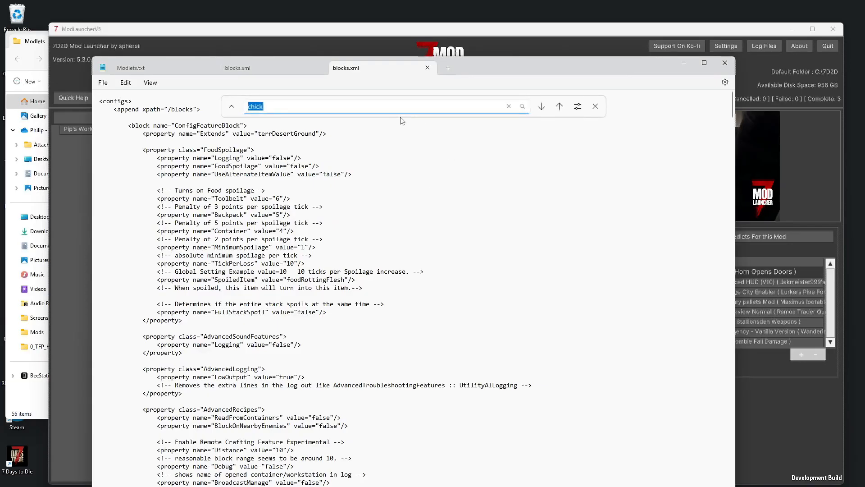
text(trader)
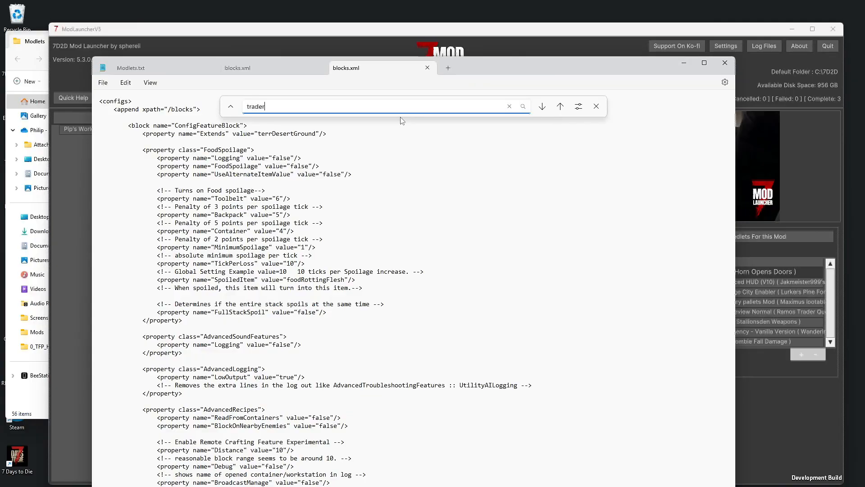
scroll(378, 329, down, 6)
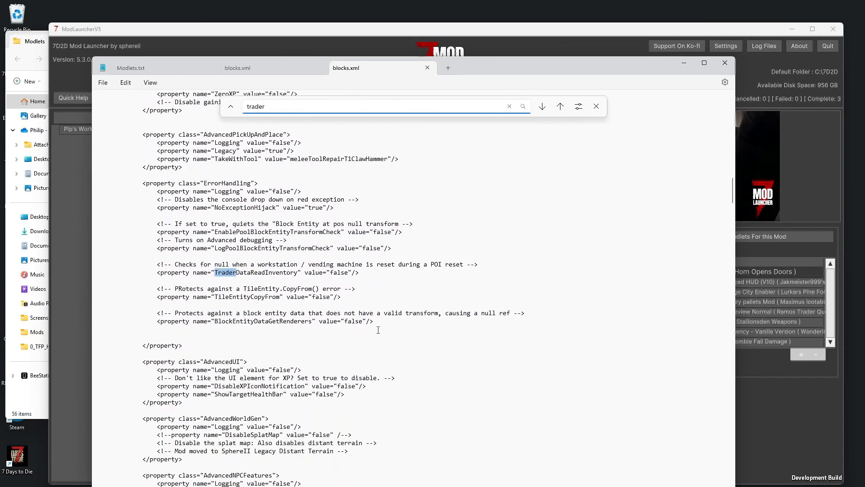
click(542, 107)
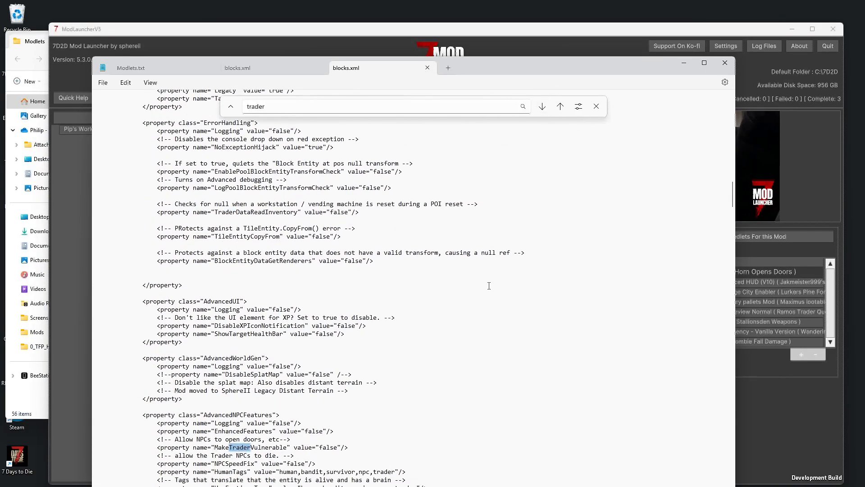
double_click(327, 273)
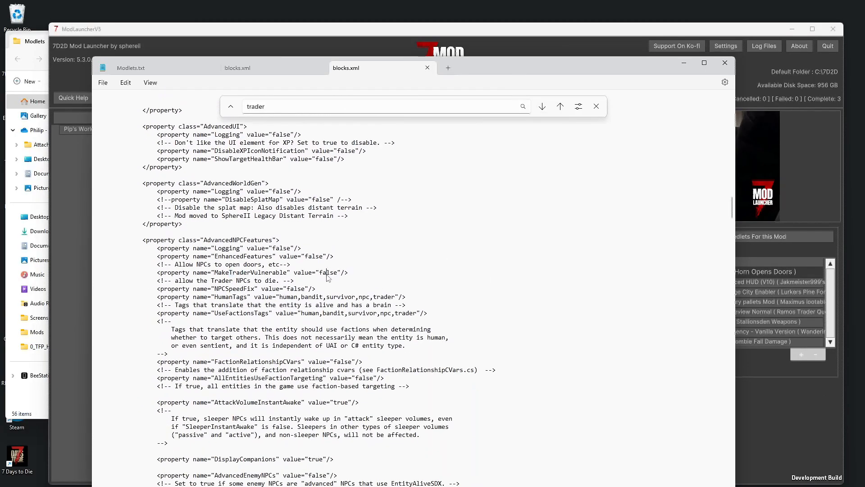
text(true)
Find the trader settings under AdvancedPrefabFeatures and set DisableTraderProtection and AllowBuildingInTraderArea to true
click(542, 107)
click(543, 107)
click(542, 106)
scroll(508, 237, down, 6)
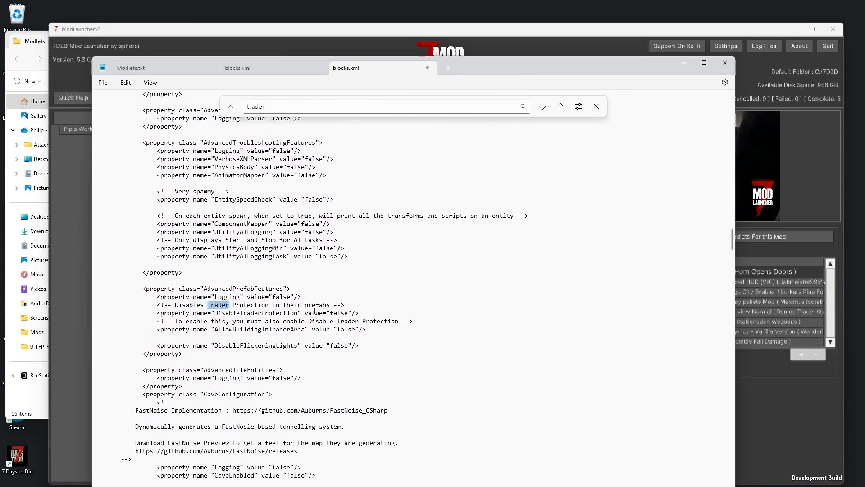
double_click(335, 313)
text(true)
double_click(345, 330)
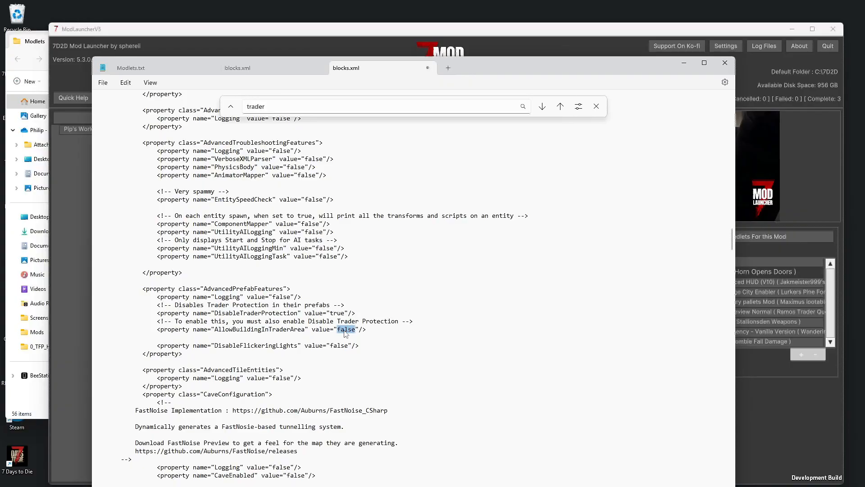
text(t)
Set DisableFlickeringLights to true under AdvancedPrefabFeatures and save blocks.xml
double_click(343, 346)
text(t)
scroll(539, 233, up, 10)
click(103, 82)
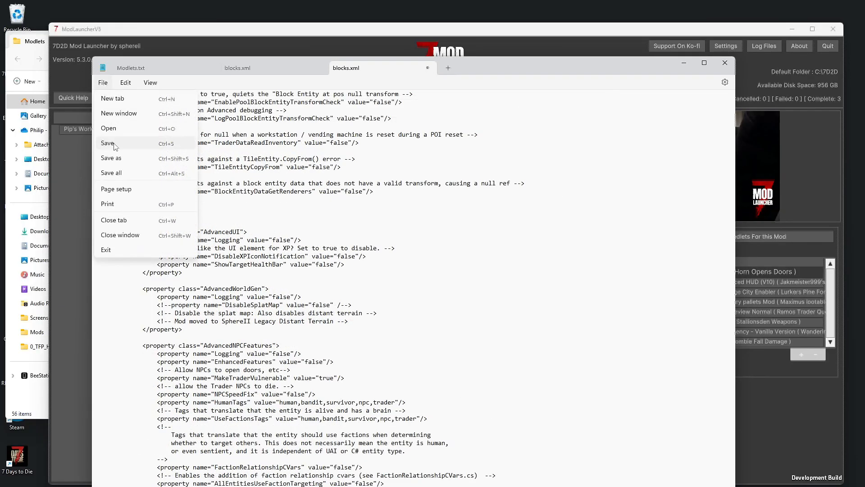
click(114, 145)
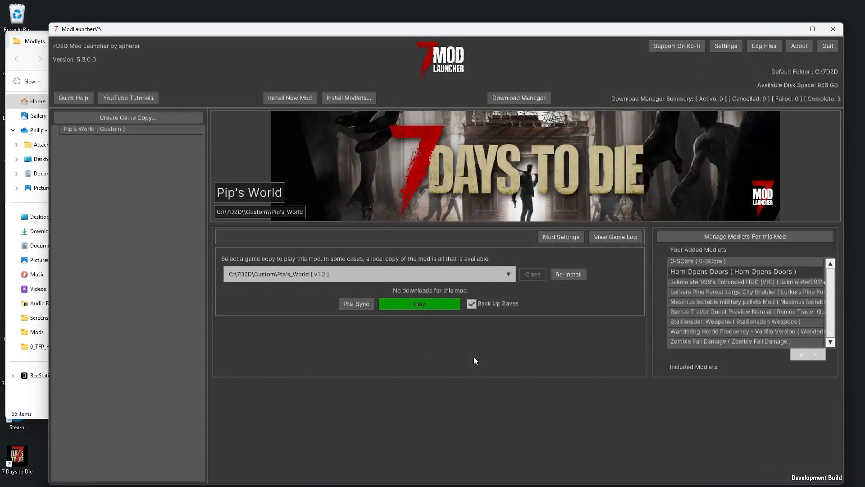
Launch the Pip's World copy from the mod launcher, begin a new game and create a profile under the player's nickname
click(424, 303)
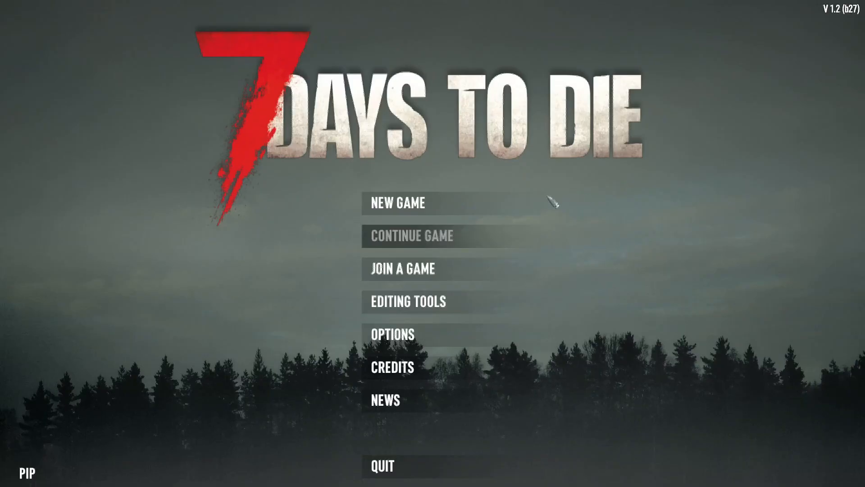
click(419, 208)
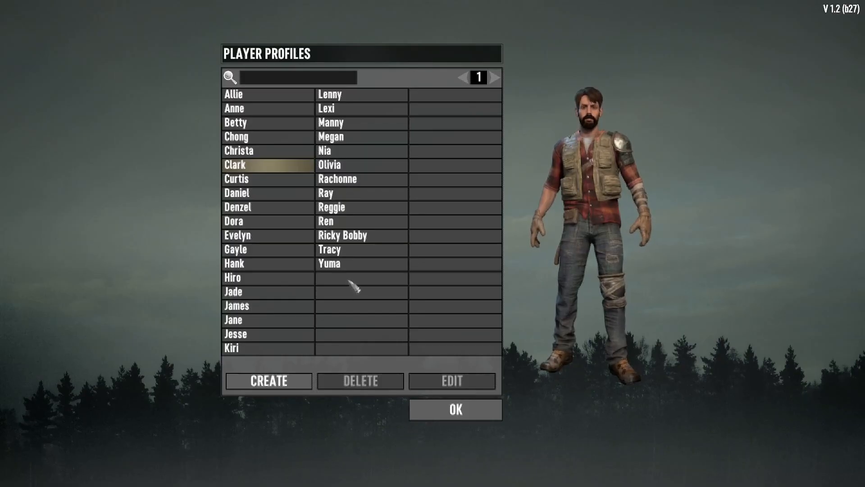
click(269, 381)
text(Pip)
click(426, 202)
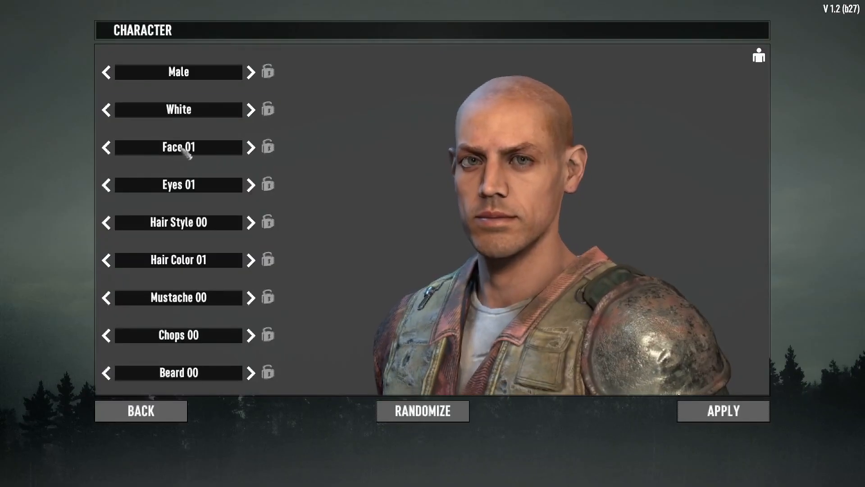
Set the character's eyes to Eyes 18 and choose a different hair style and hair colour
click(251, 185)
click(251, 184)
click(251, 185)
click(251, 185)
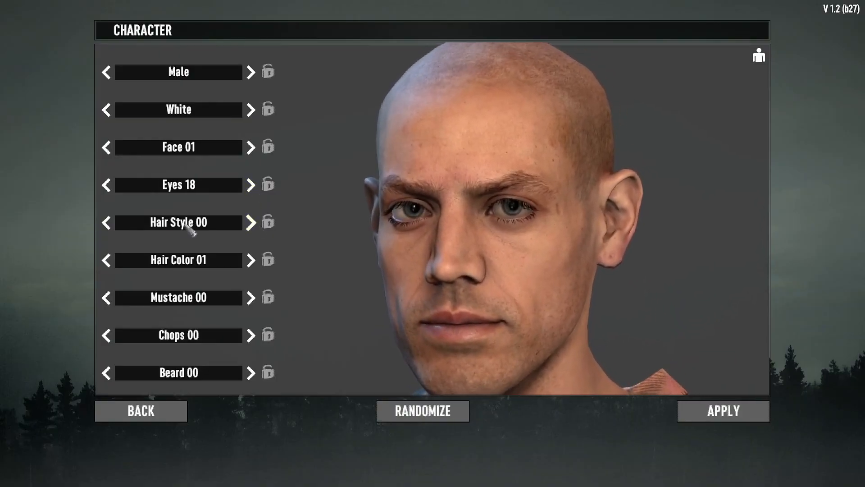
click(107, 223)
click(106, 223)
click(251, 260)
click(251, 260)
click(251, 260)
Give the character a mustache, chops and a beard, apply the appearance and accept the player profile
click(251, 297)
click(251, 297)
click(251, 297)
click(251, 334)
click(251, 335)
click(251, 372)
click(251, 373)
click(723, 410)
click(456, 410)
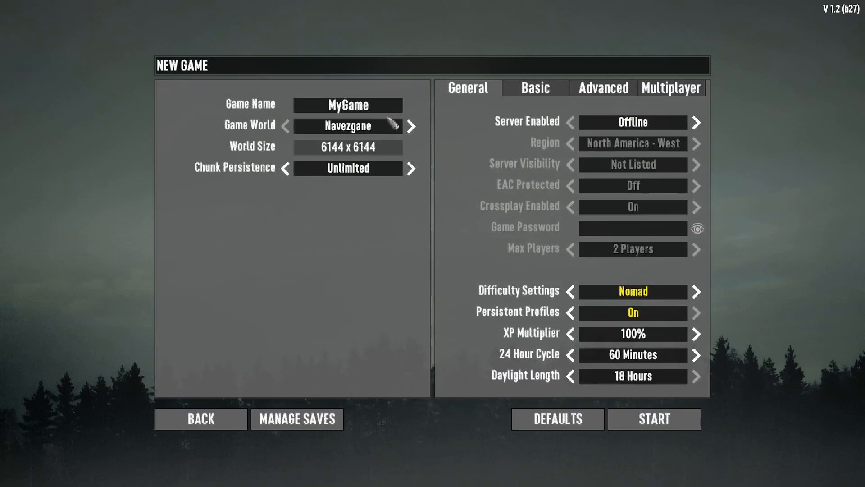
Set the game world to New Random World and name the game Pips World
click(411, 126)
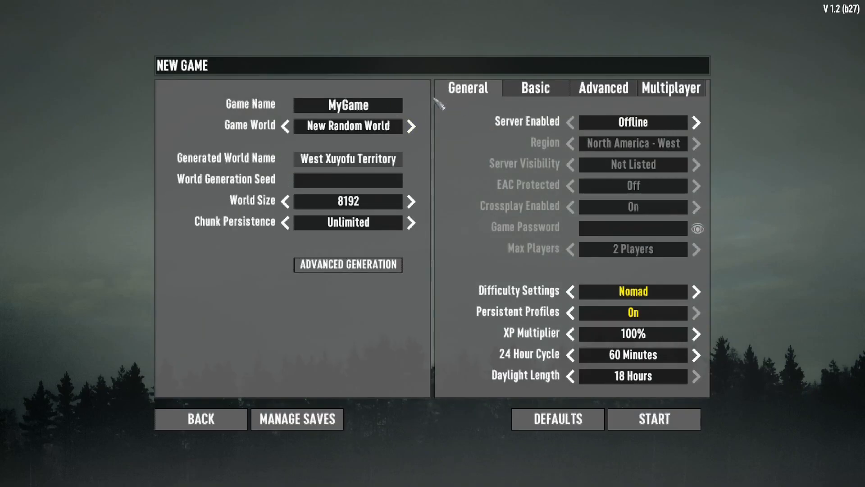
click(310, 109)
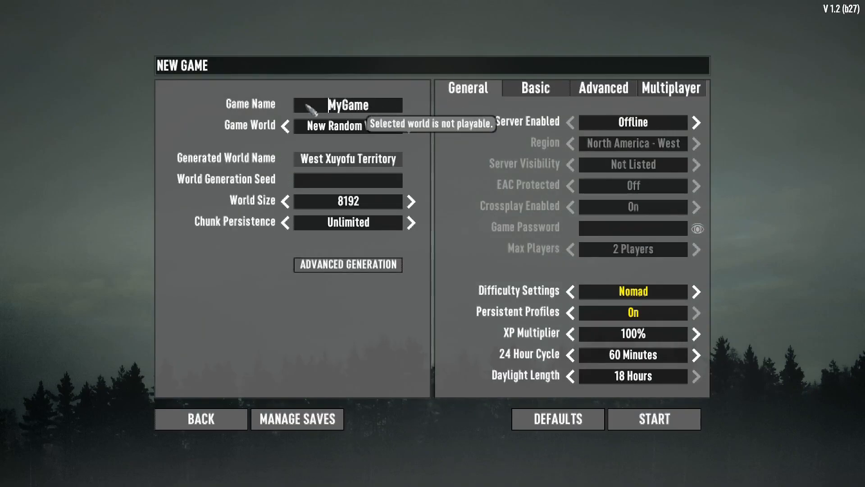
click(390, 109)
key(BackSpace)
key(BackSpace)
key(BackSpace)
key(BackSpace)
key(BackSpace)
key(BackSpace)
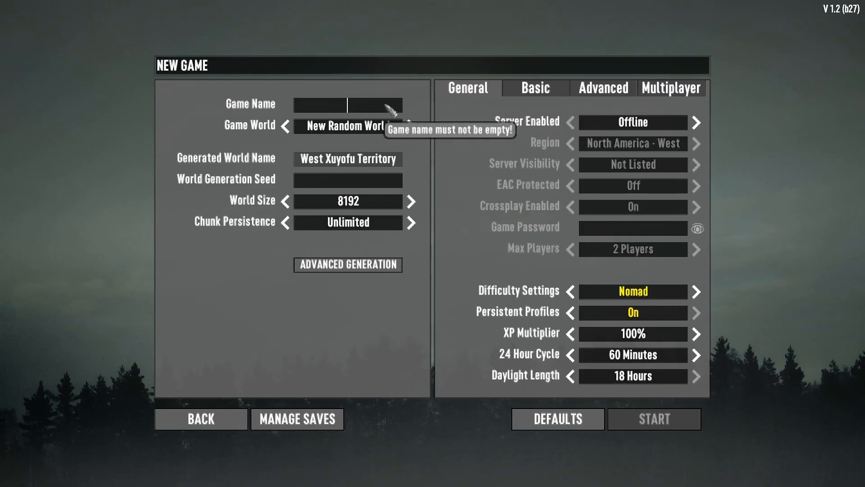
text(Pip)
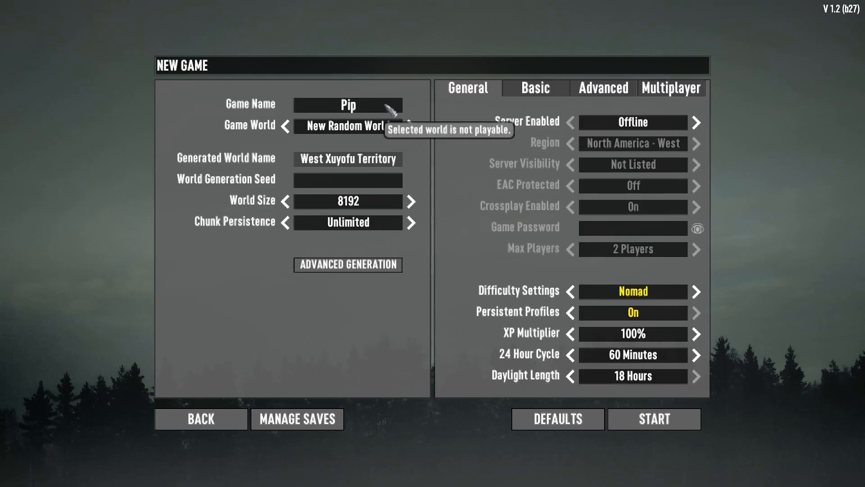
text(s )
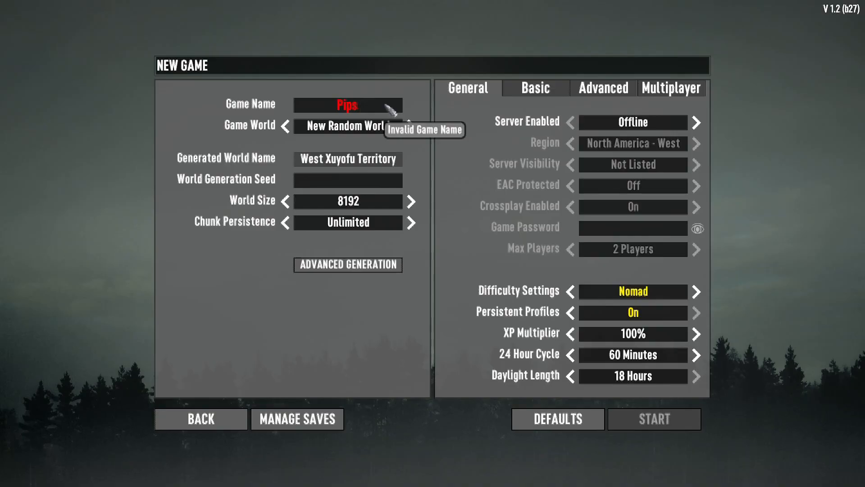
text(World)
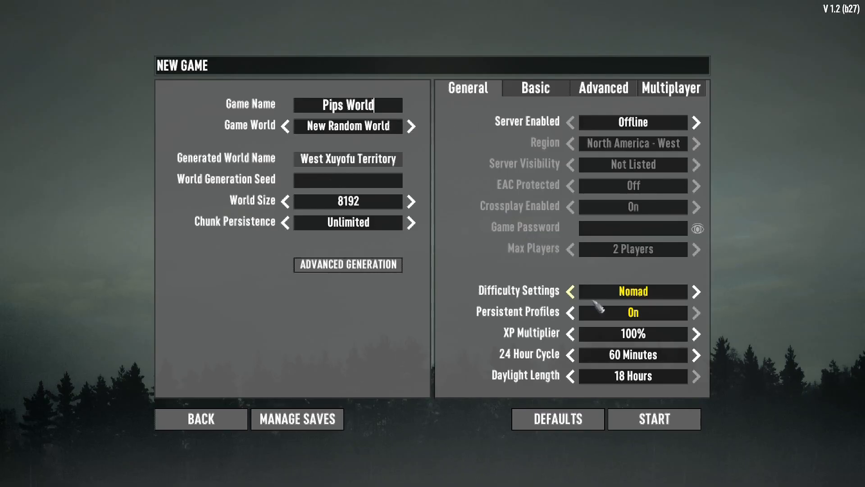
In advanced generation, enter the world seed PipsWorld, set the world size to 6144, and set Cracks and Craters to Few
click(351, 266)
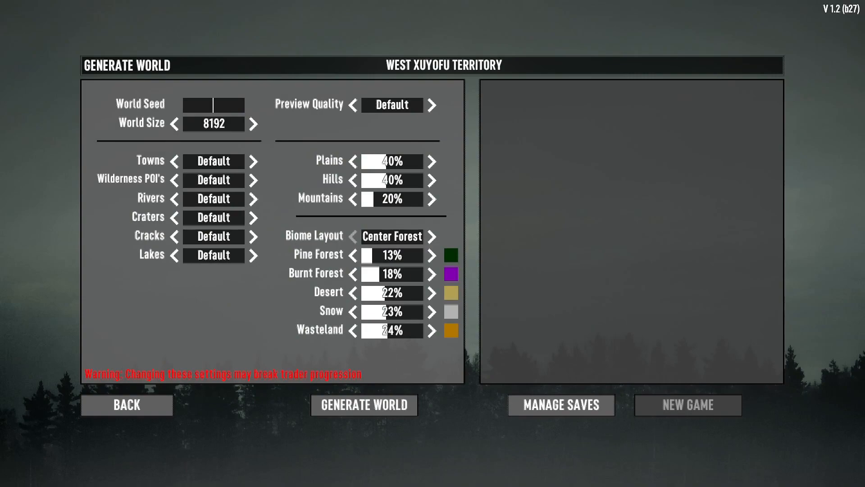
text(Pip)
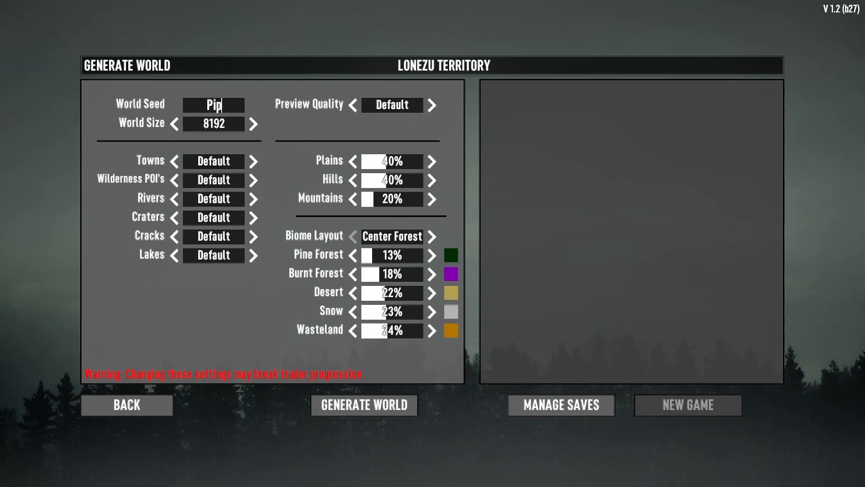
text(s)
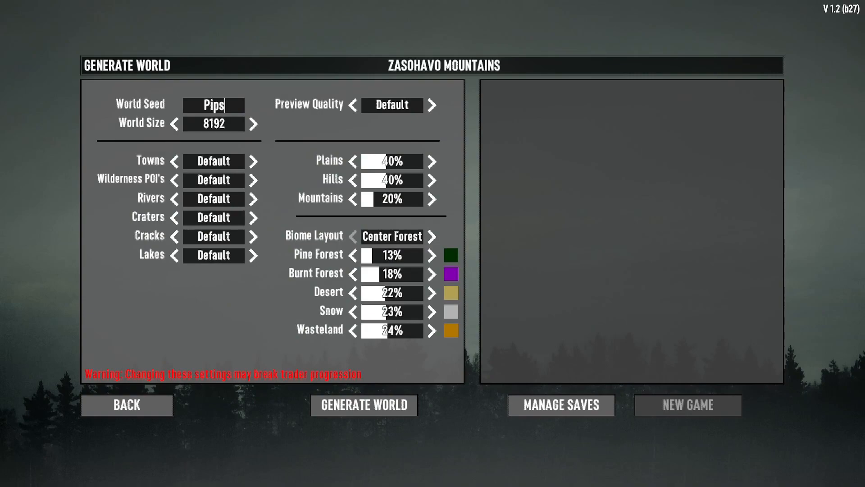
text(World)
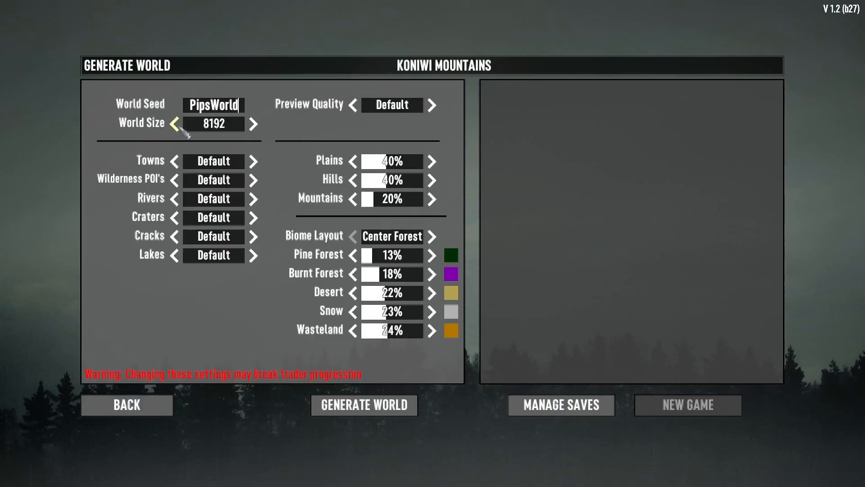
click(175, 124)
click(174, 123)
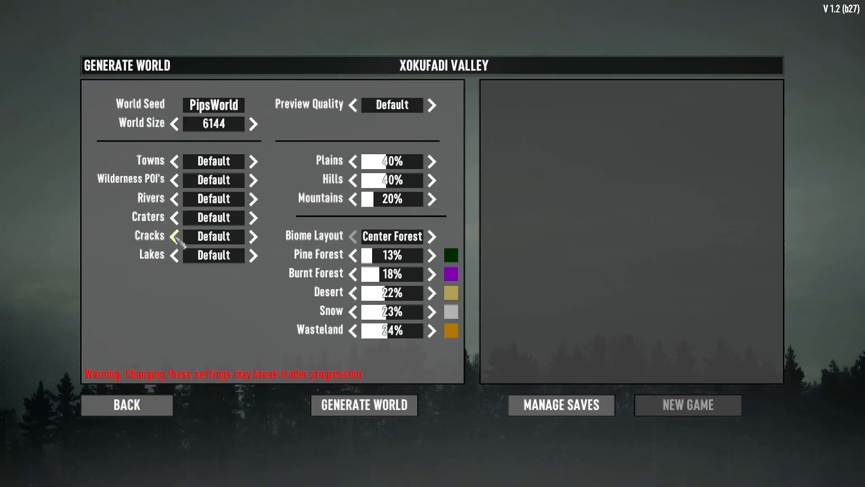
click(175, 236)
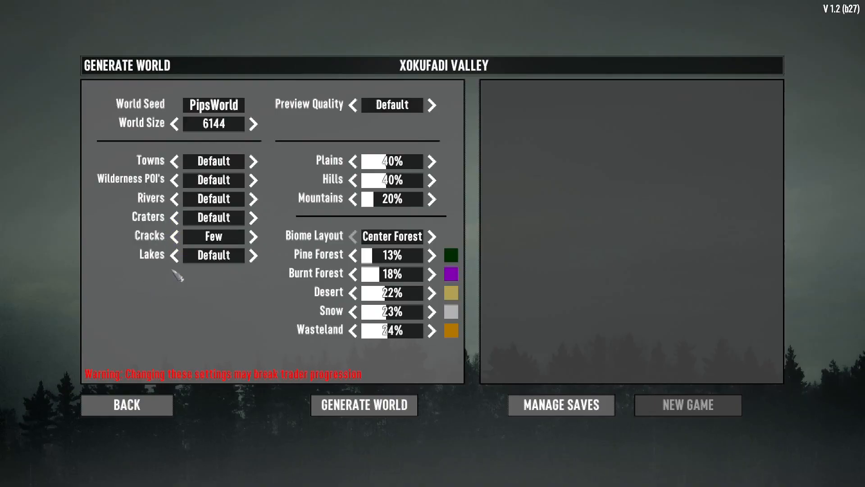
click(174, 219)
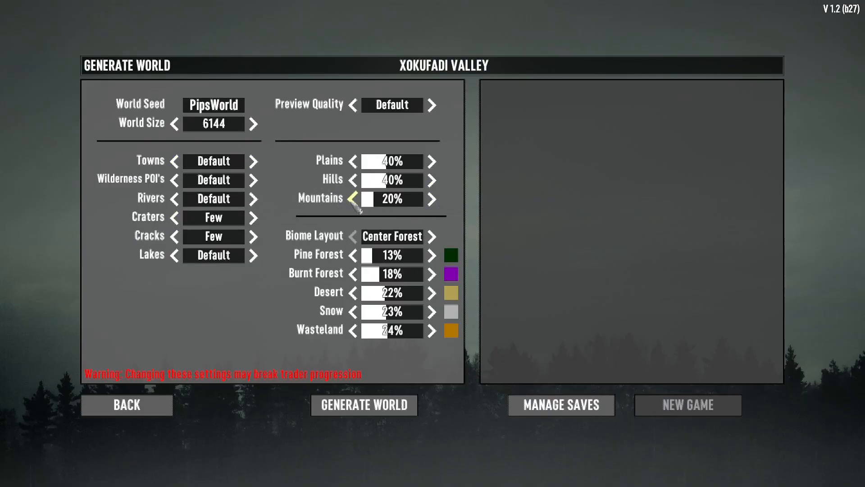
Adjust the terrain mix to 58% Plains, 33% Hills and 8% Mountains
click(353, 200)
click(354, 200)
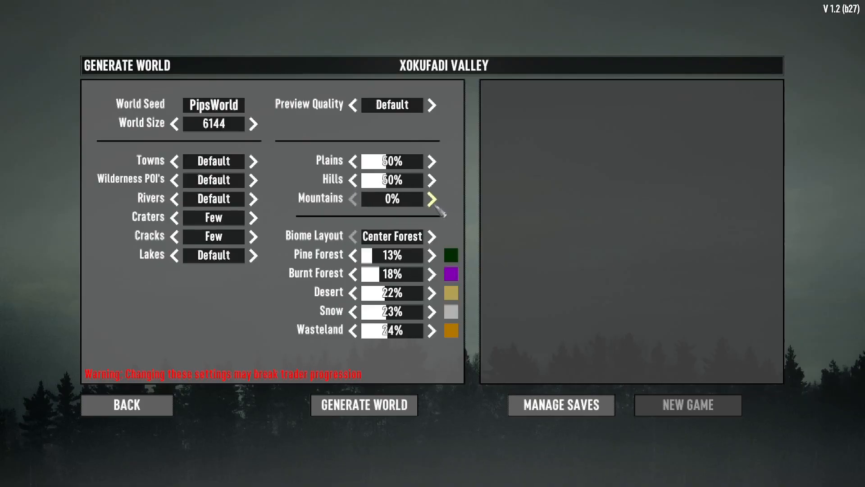
click(434, 200)
click(432, 161)
click(433, 161)
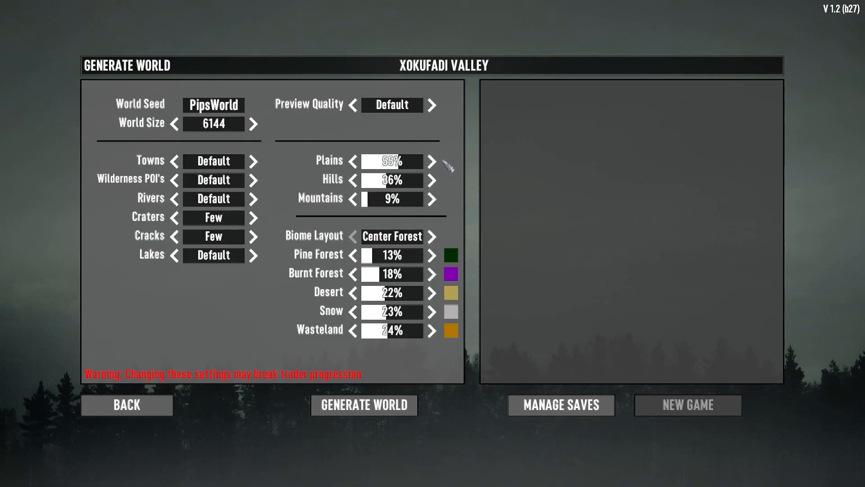
click(433, 161)
click(352, 199)
click(431, 199)
Cycle the Biome Layout through its options up to Line and return it to Center Forest
click(433, 238)
click(434, 238)
click(435, 239)
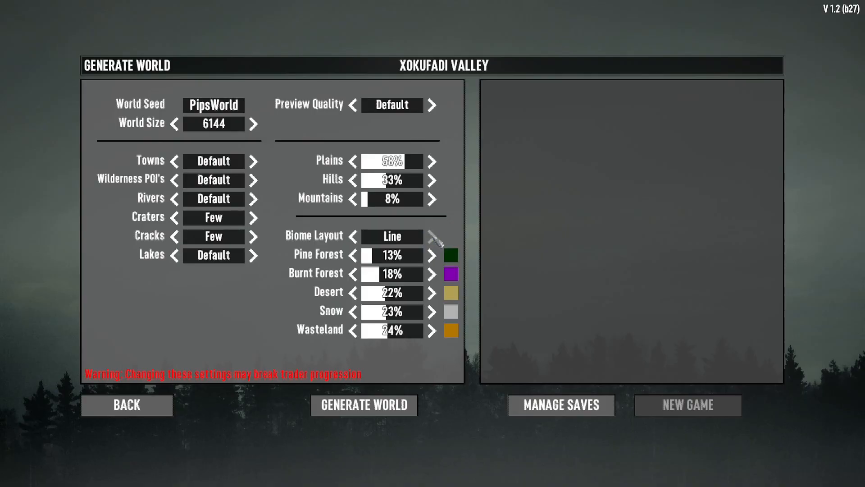
click(353, 237)
click(353, 236)
click(353, 236)
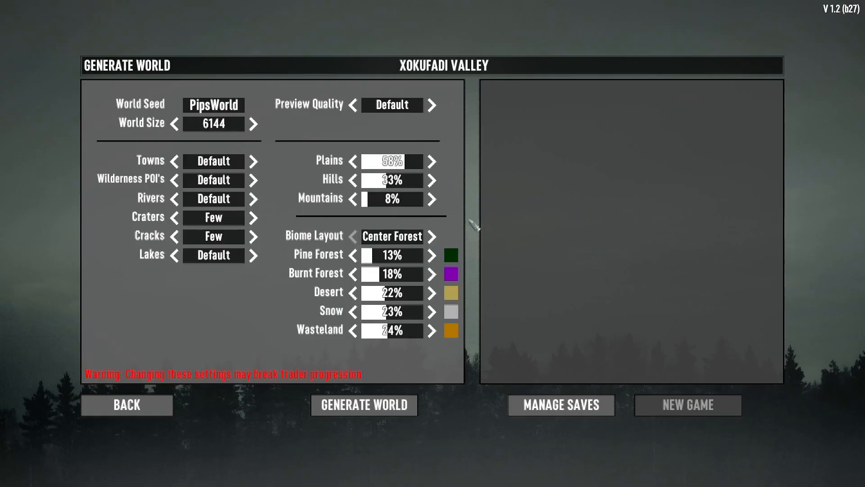
Rebalance the biomes to 20% Pine Forest, 18% Burnt Forest, 21% Desert, 21% Snow and 20% Wasteland
click(432, 257)
click(433, 257)
click(432, 257)
click(433, 257)
click(432, 256)
click(432, 257)
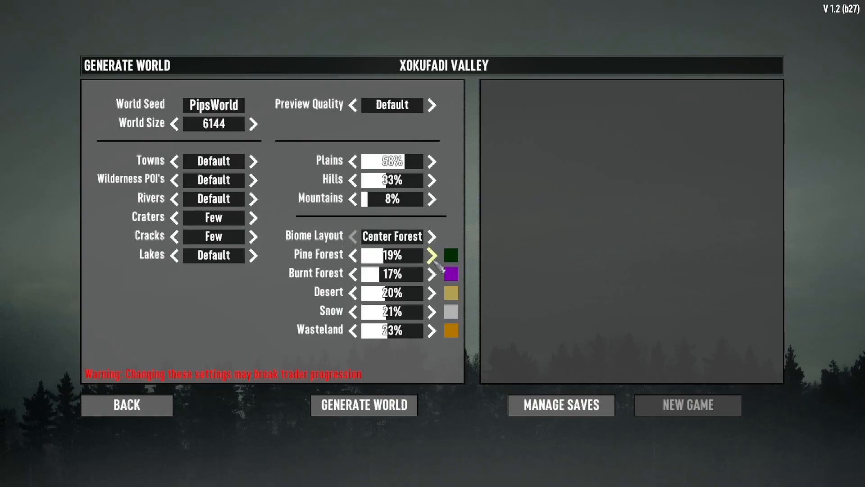
click(353, 330)
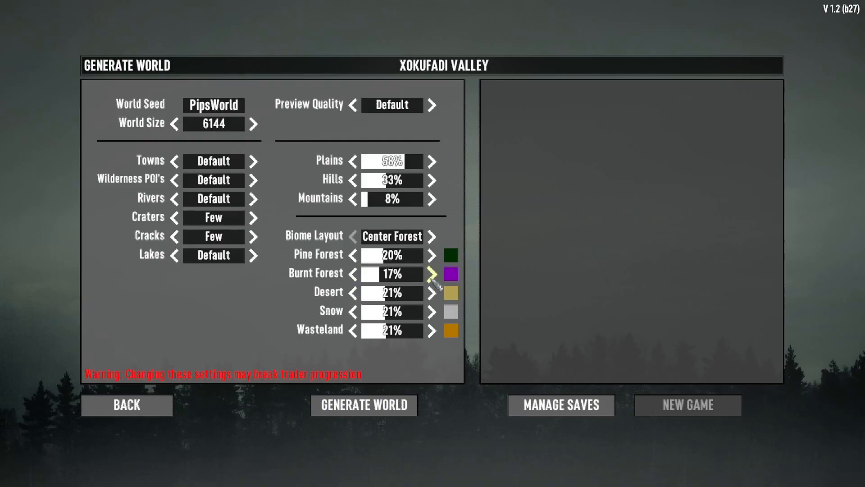
click(431, 274)
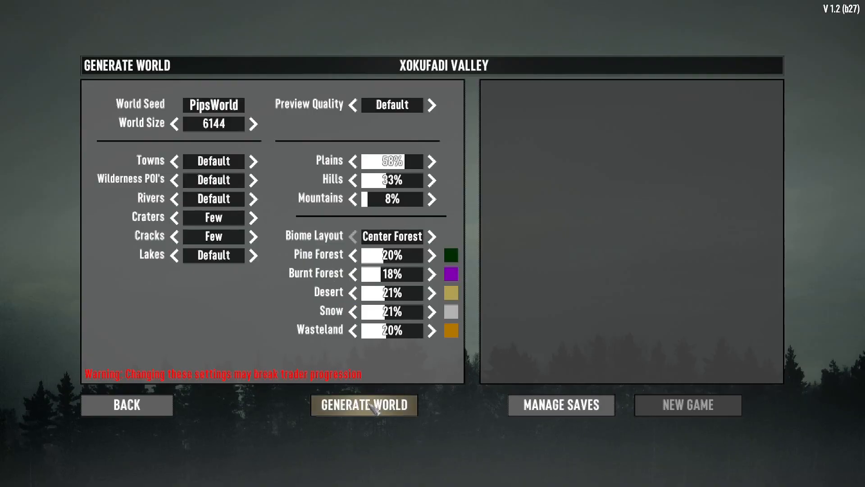
Generate the world with the Circle biome layout and use it for the new game
click(373, 405)
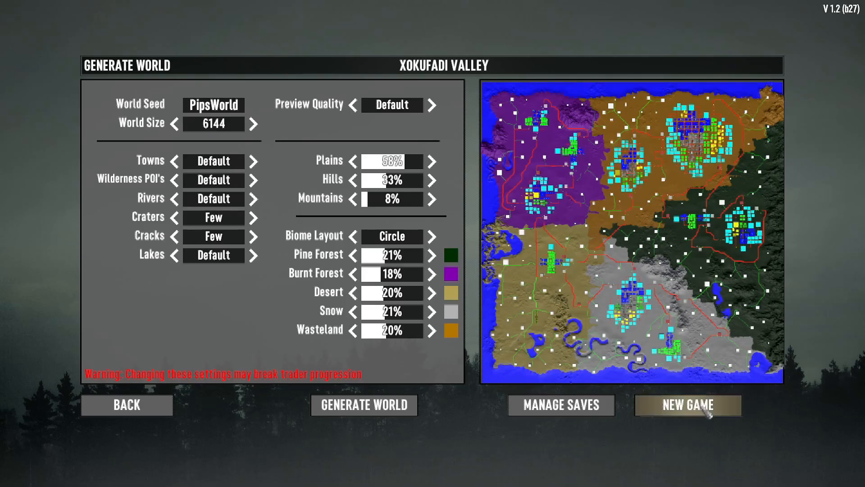
click(708, 412)
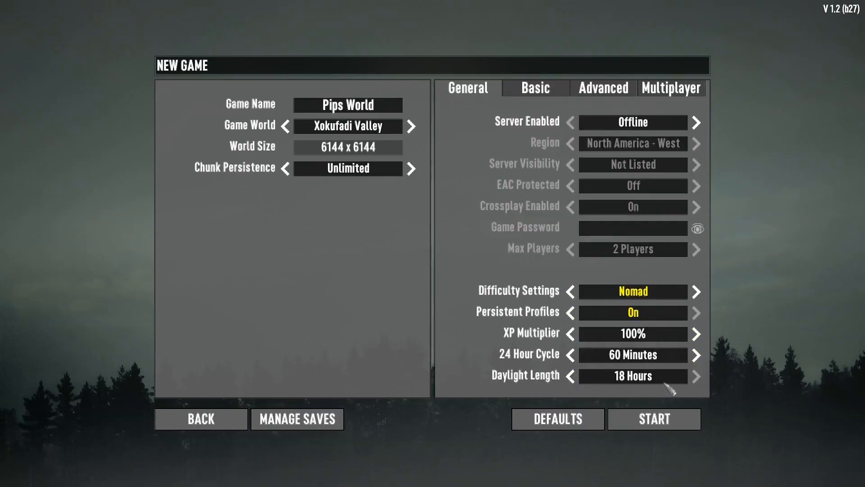
Review the Basic, Advanced and Multiplayer settings of the new game and return to the General ones
click(552, 88)
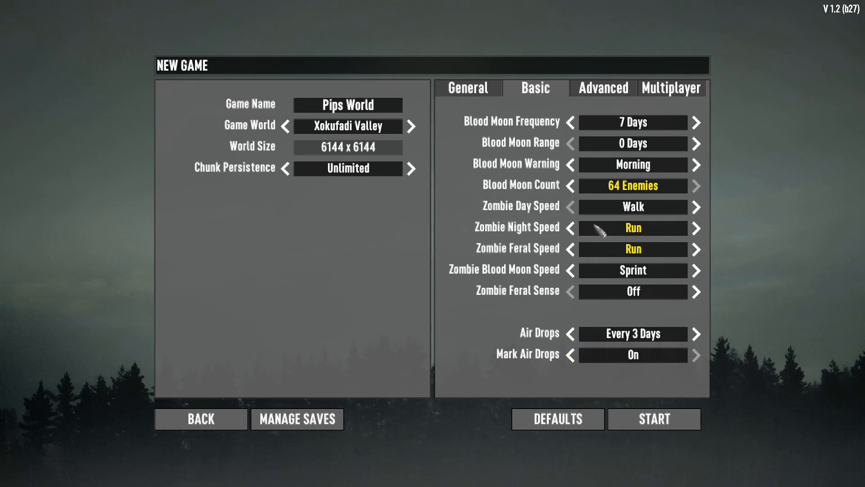
click(609, 90)
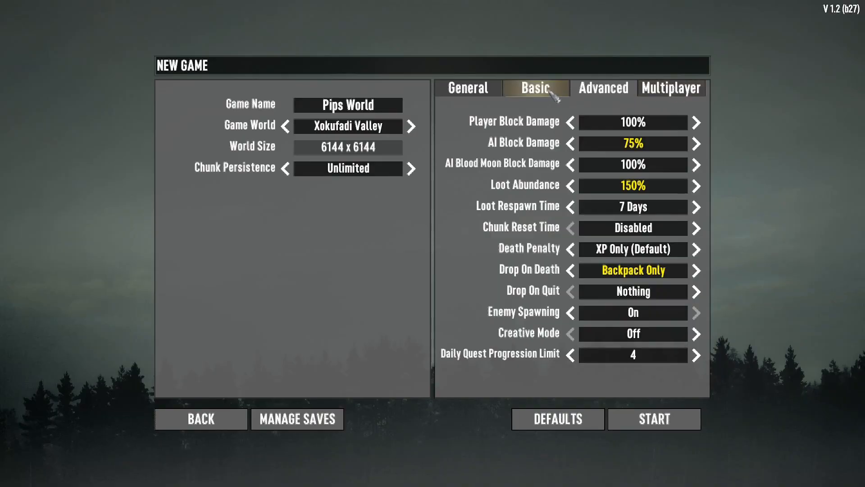
click(685, 88)
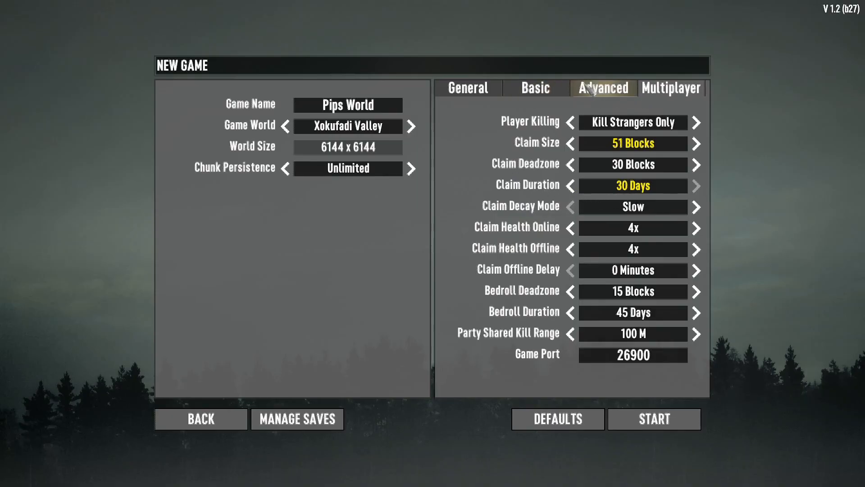
click(479, 89)
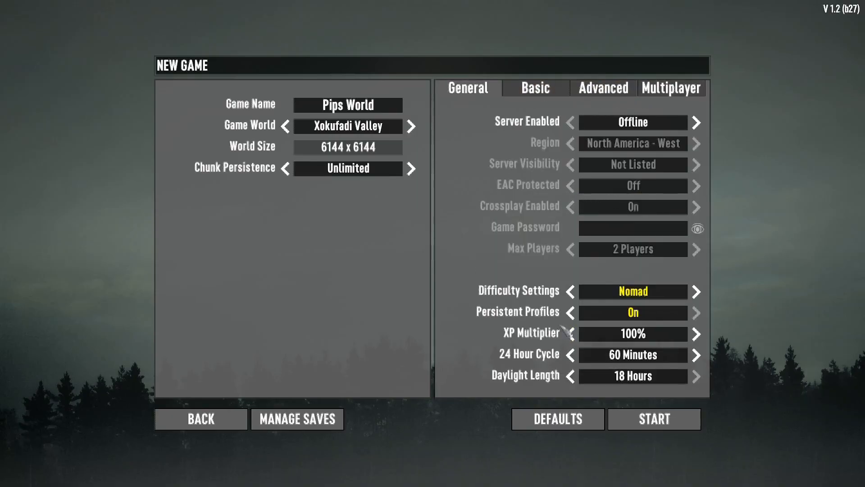
Start the new game and go through the Rekt Feeds gate into the trader's compound
click(664, 418)
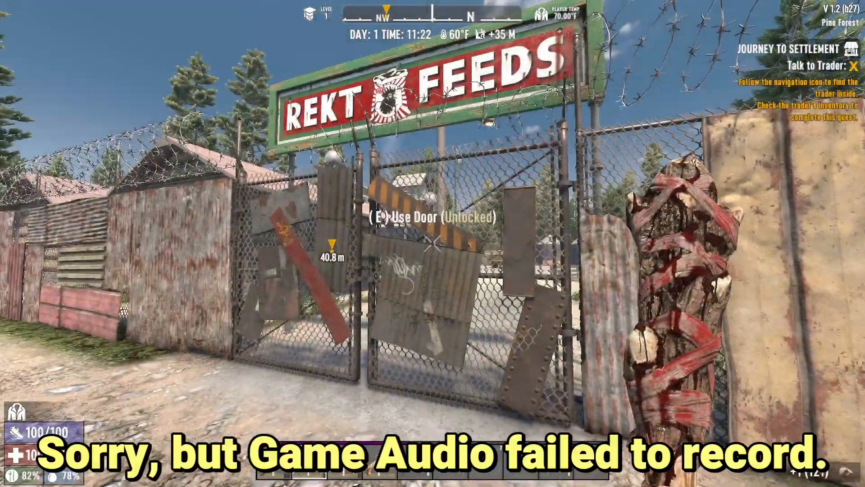
key(e)
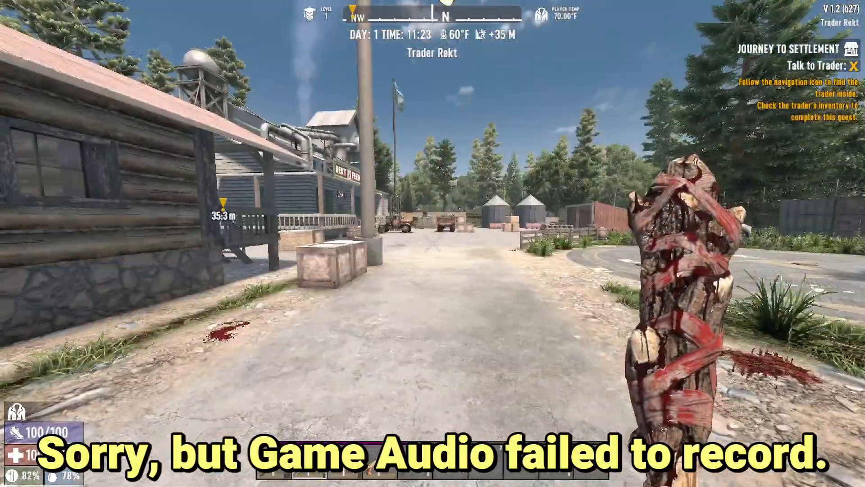
key(w)
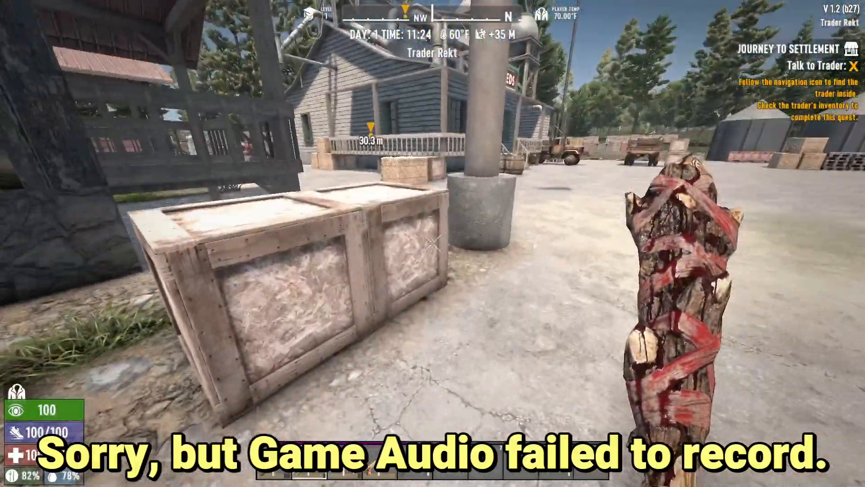
Break down the wooden crate beside the log building in the trader's yard with the stone axe
click(432, 243)
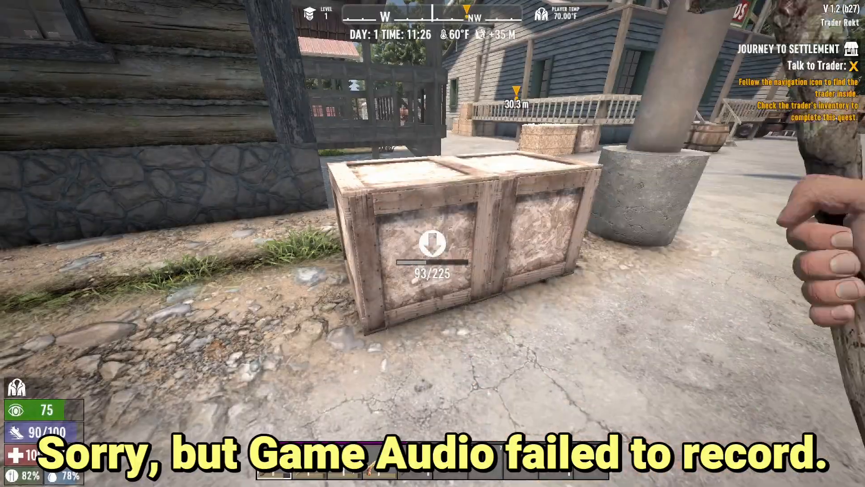
click(433, 243)
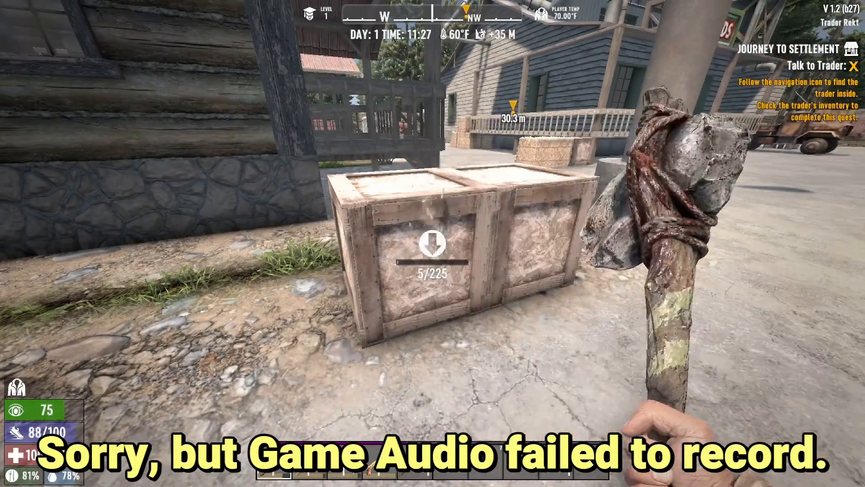
click(432, 243)
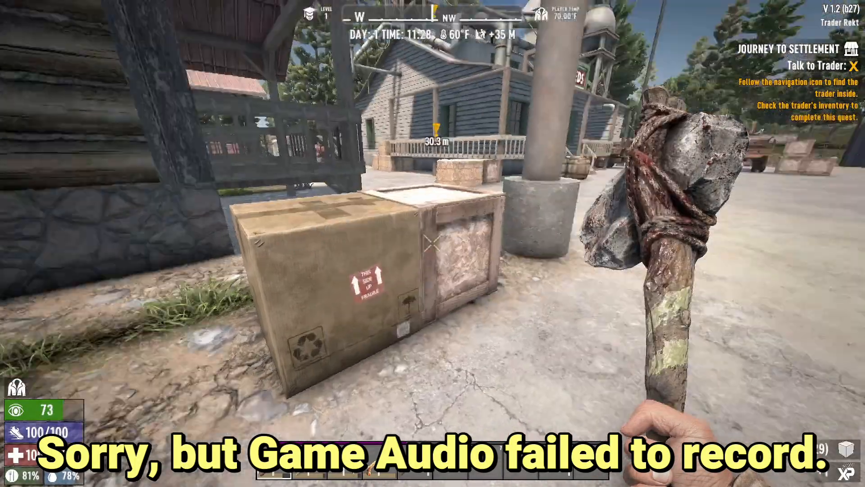
click(433, 243)
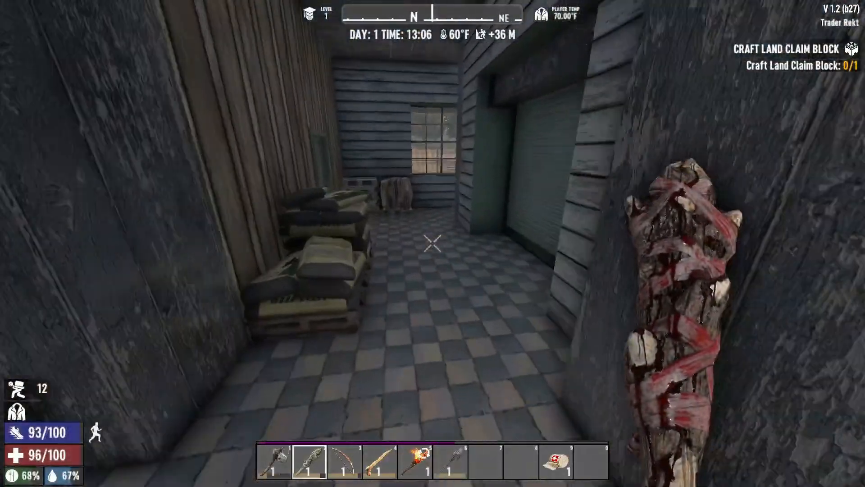
Add the barred building blocks to toolbelt slot 7 and select them for building
key(0)
key(Tab)
key(Tab)
key(7)
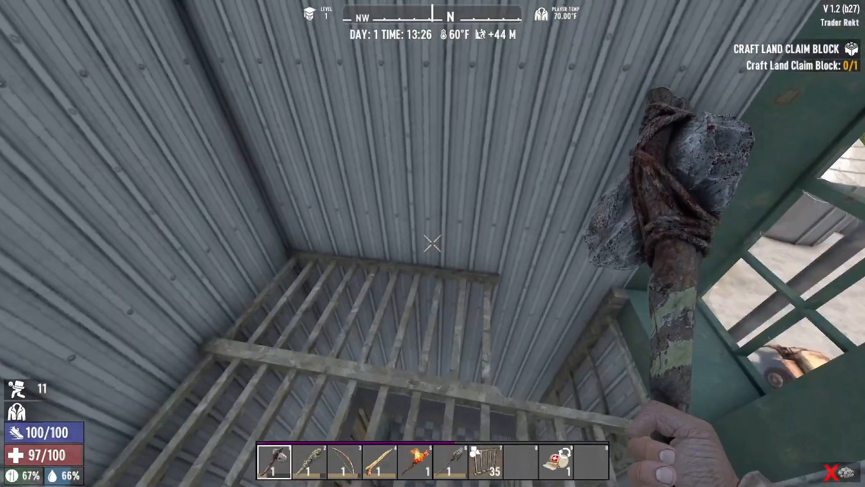
Craft one Wood Storage Crate from the Basics recipes
key(Tab)
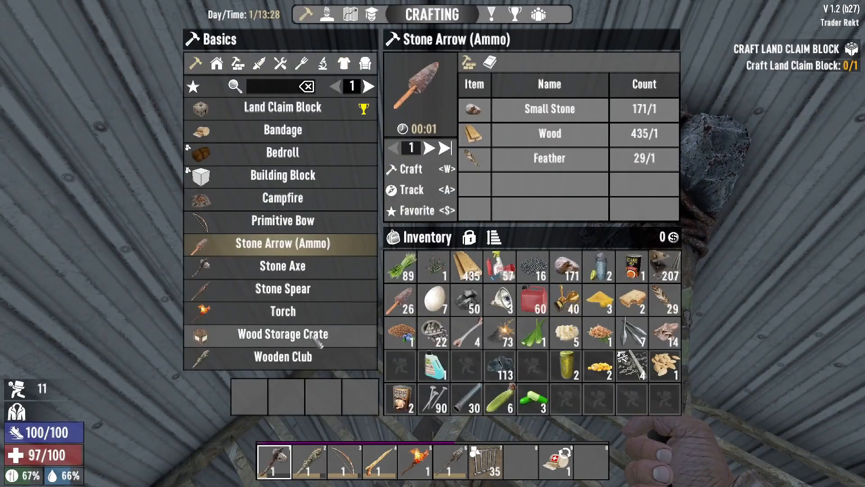
click(313, 336)
key(w)
key(Tab)
Move the storage crate to toolbelt slot 8 and place it in the corner of the slatted platform
right_click(433, 244)
right_click(433, 243)
key(Tab)
shift+click(401, 366)
key(Tab)
key(8)
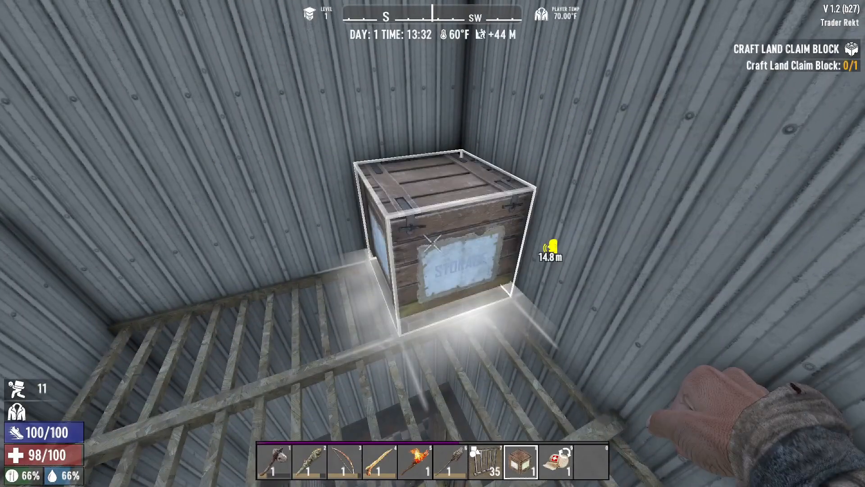
right_click(433, 244)
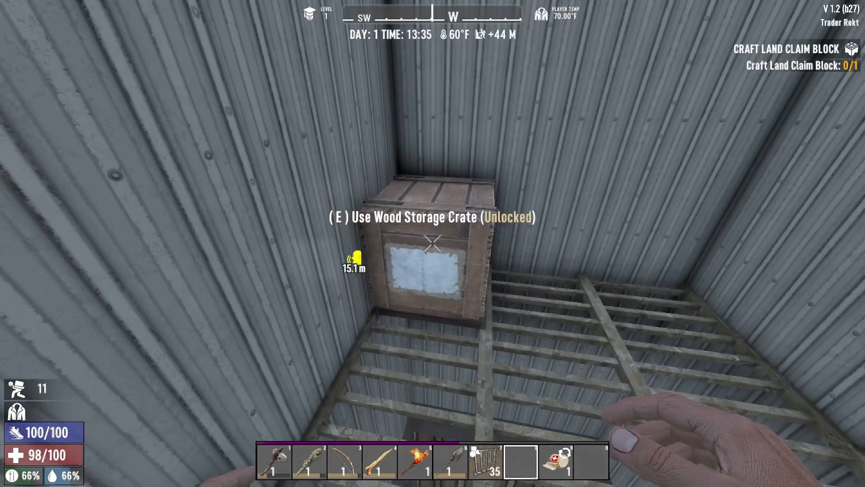
Stow the whole inventory in the storage crate and take back the pipes, iron arrowheads, stone arrows, drinks, canned food, small stones, wood and plant fibers
key(e)
click(593, 237)
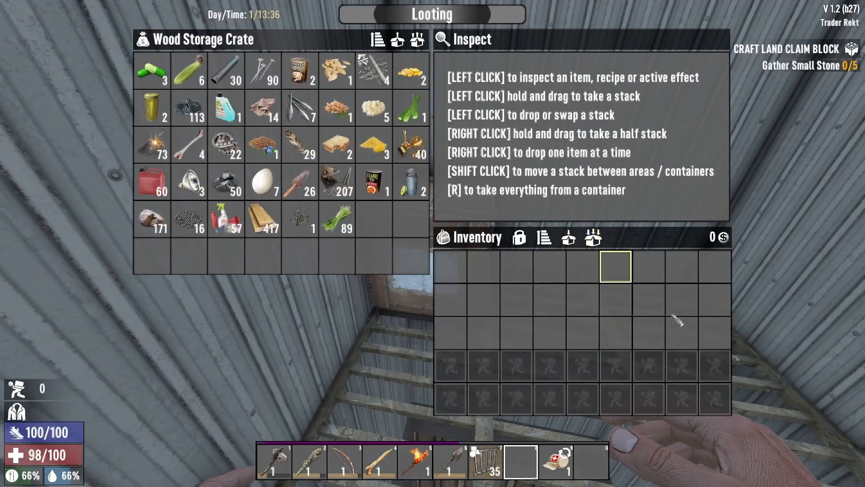
shift+click(226, 70)
shift+click(300, 107)
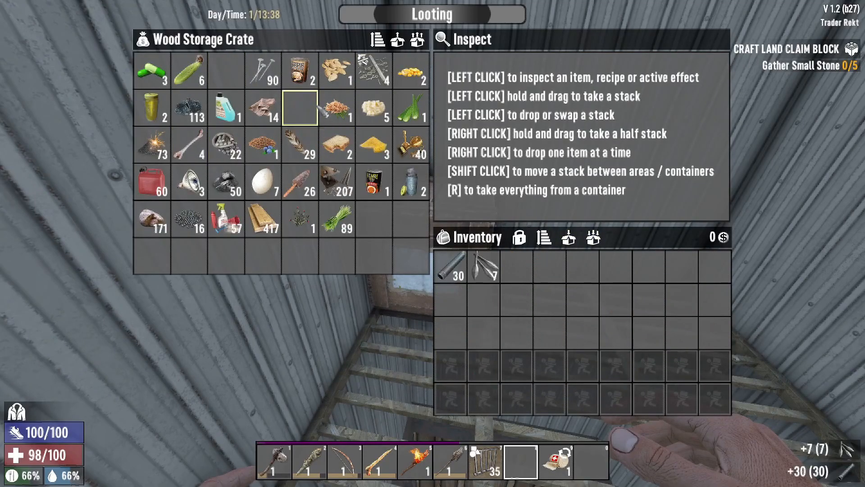
shift+click(264, 107)
shift+click(300, 181)
shift+click(411, 181)
shift+click(374, 182)
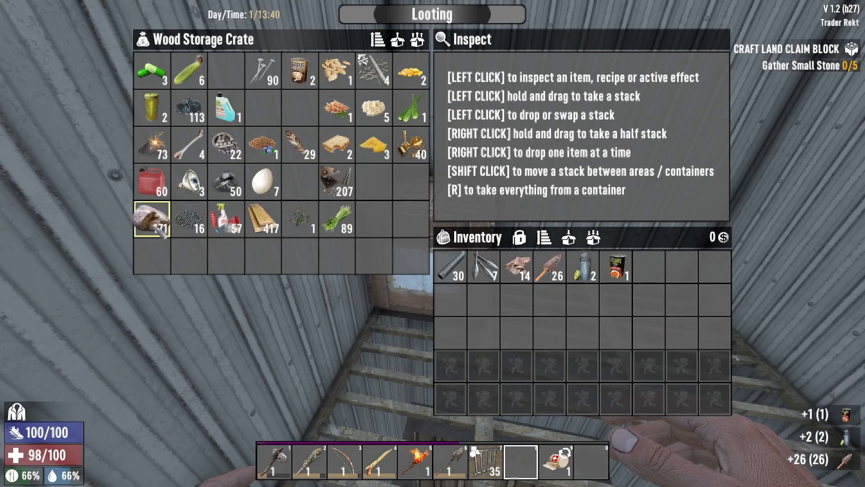
shift+click(151, 218)
shift+click(263, 219)
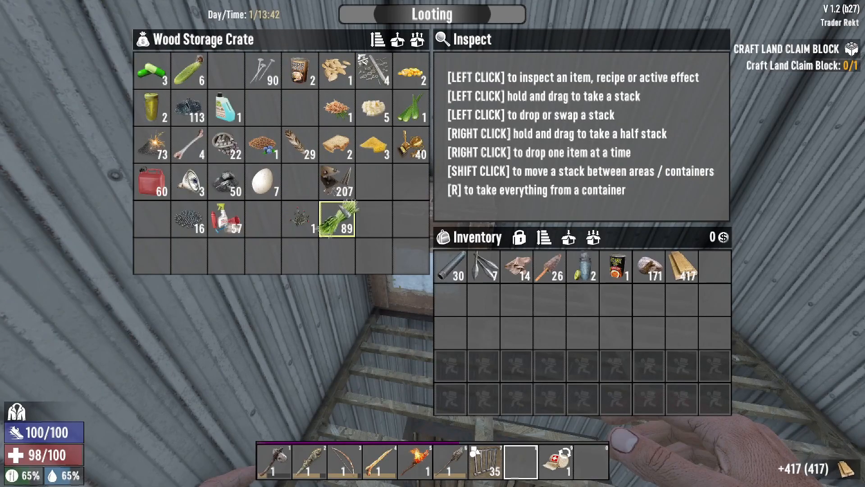
shift+click(337, 219)
Sort the crate's contents, take the feathers and put the iron arrowheads back in the crate
click(378, 40)
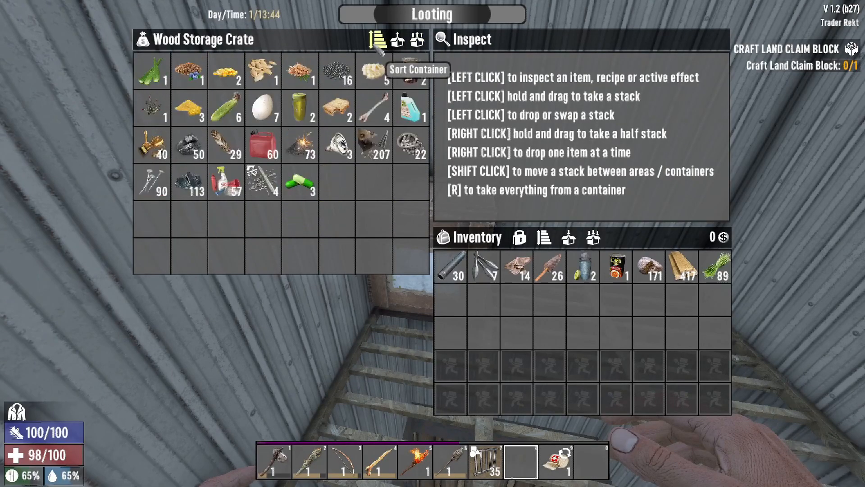
shift+click(226, 144)
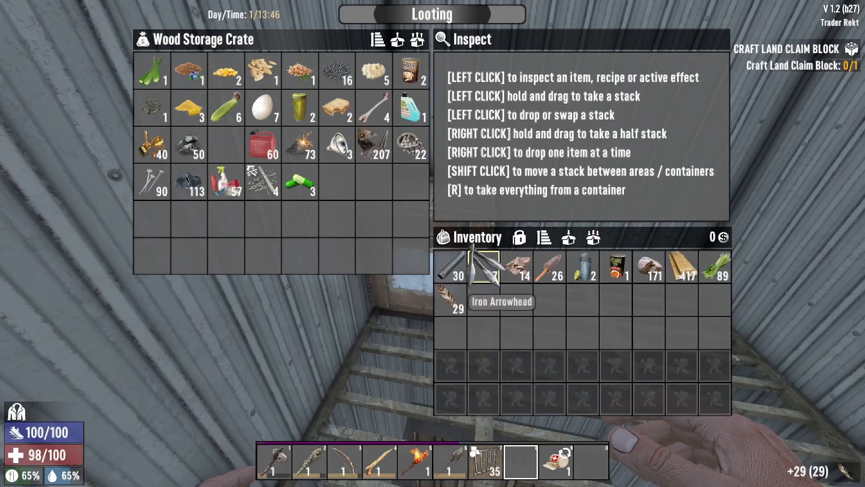
shift+click(484, 268)
shift+click(462, 311)
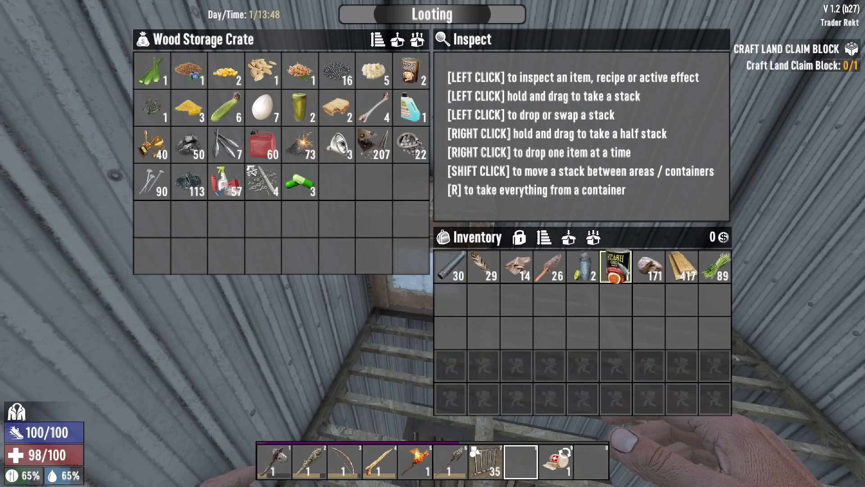
key(Escape)
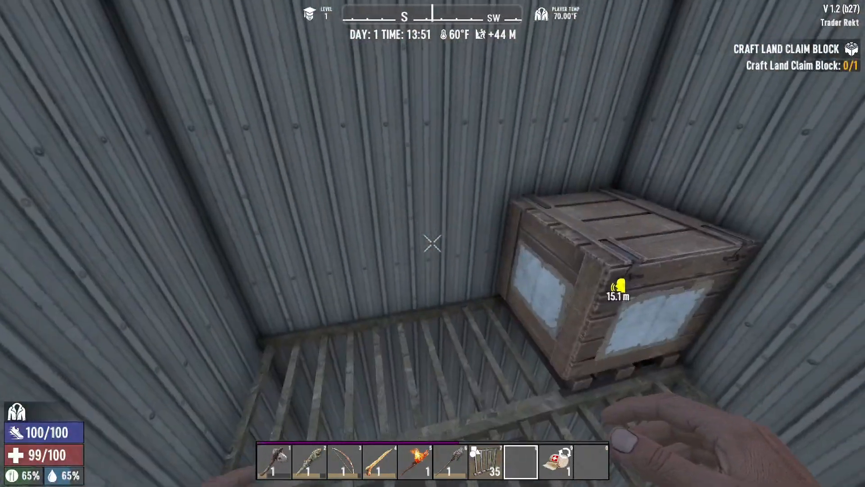
Craft a Bedroll from the Basics recipes
key(Tab)
click(282, 152)
click(410, 169)
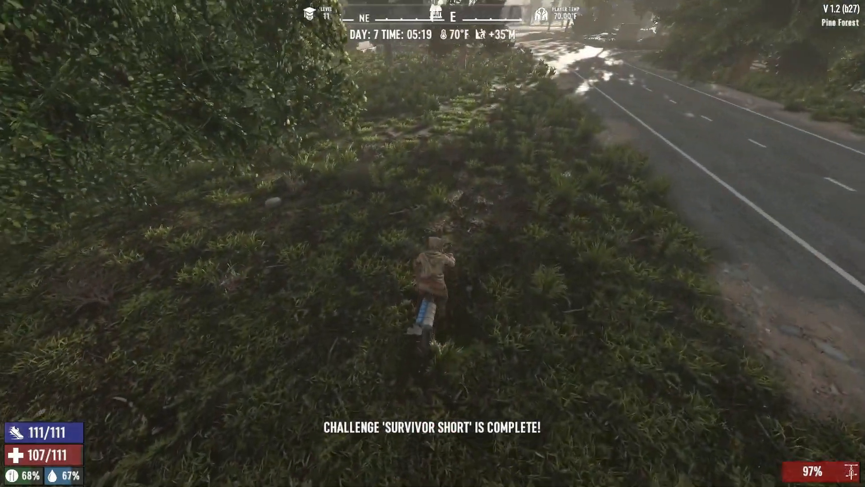
Ride up to the military drop in the Pine Forest, get off and take all of its contents
key(w)
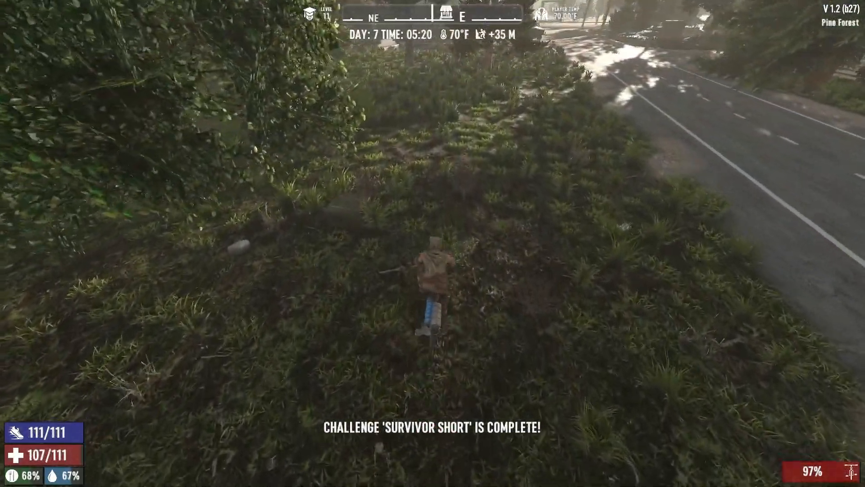
key(e)
key(c)
key(w)
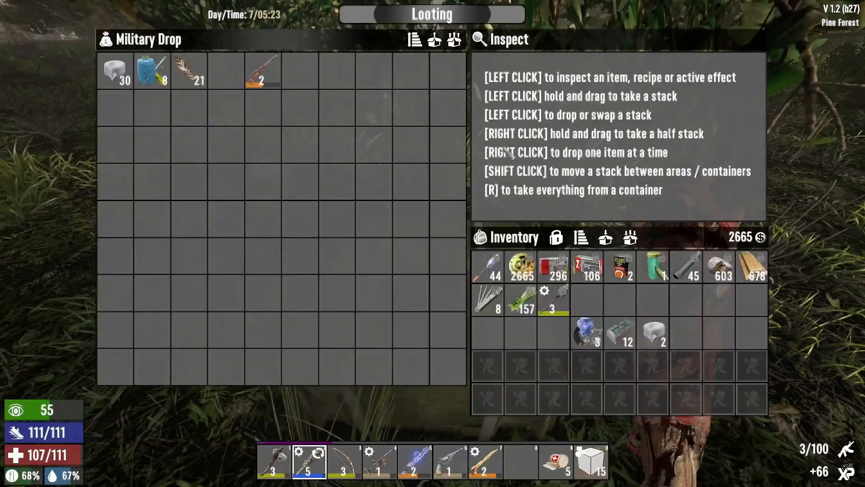
key(Escape)
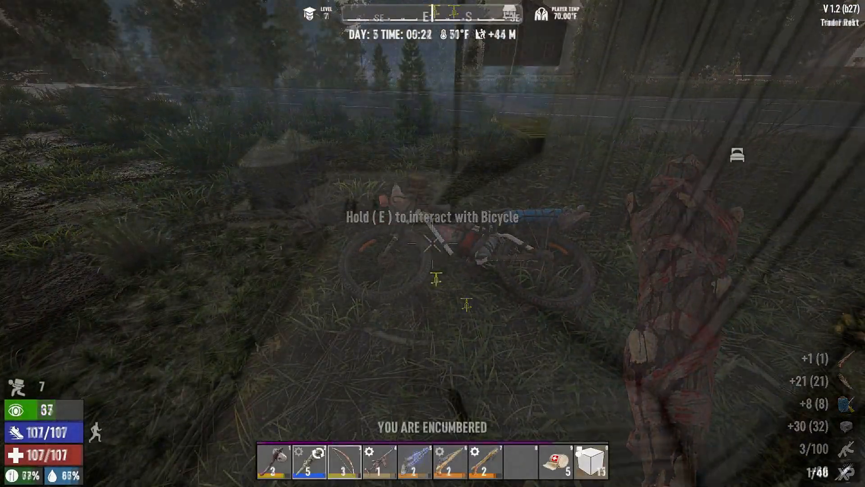
Walk along the roof of the trader's building to observe the zombies moving through the yard below
key(w)
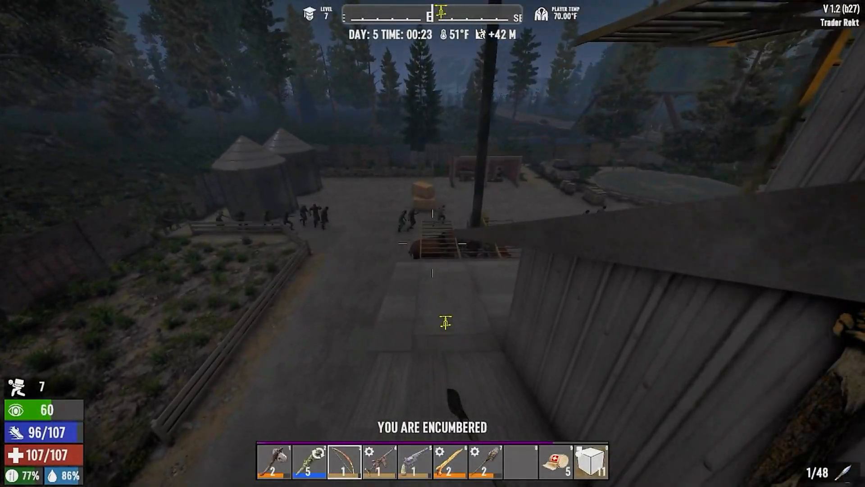
key(w)
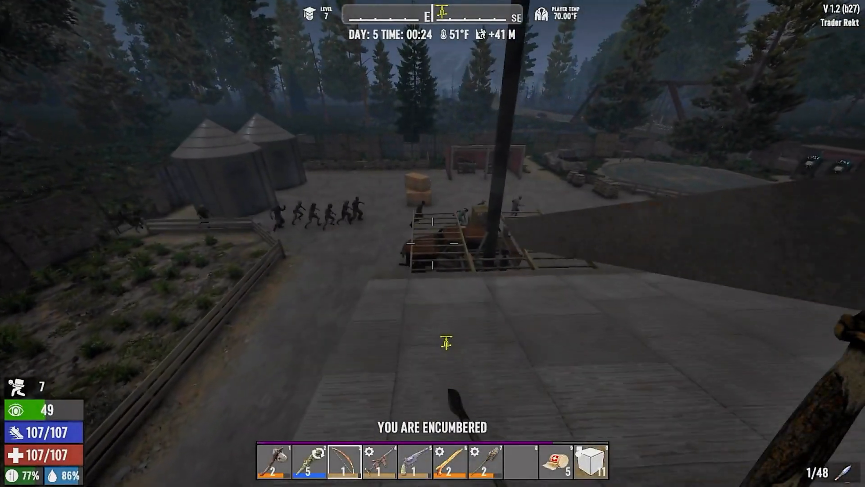
key(w)
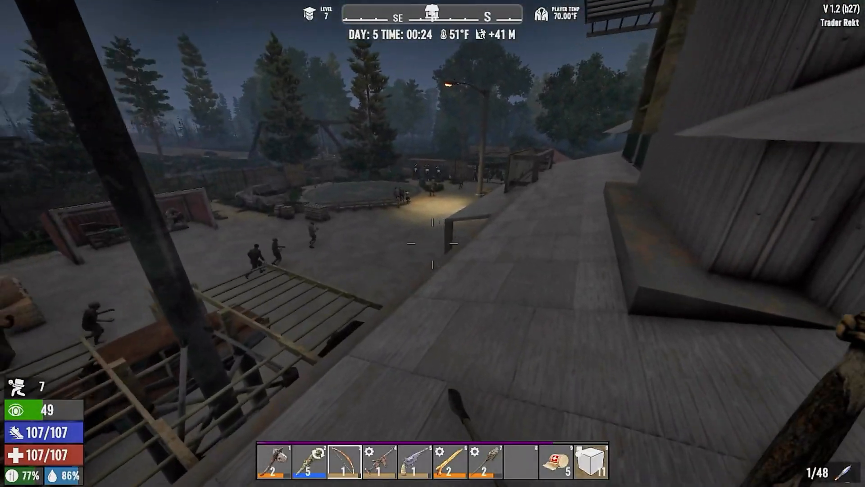
key(w)
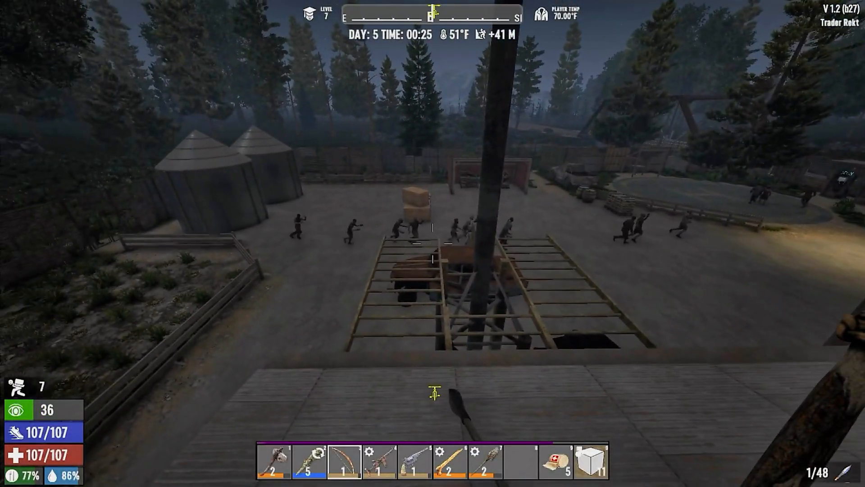
key(w)
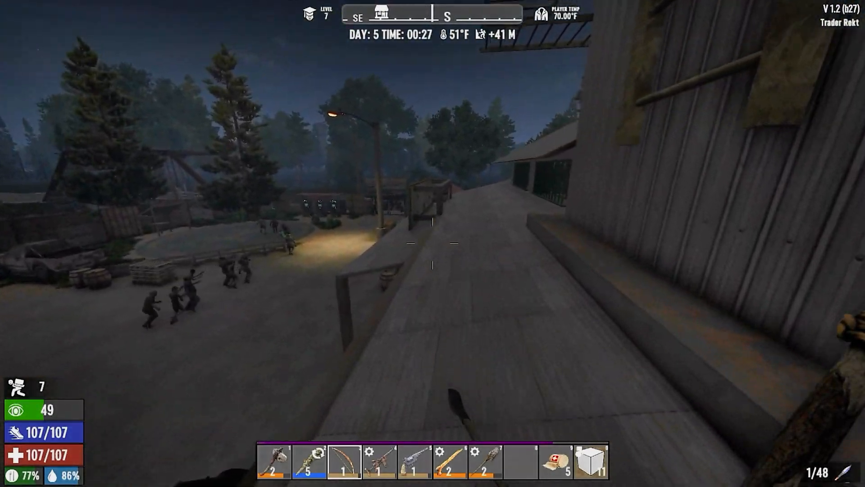
key(w)
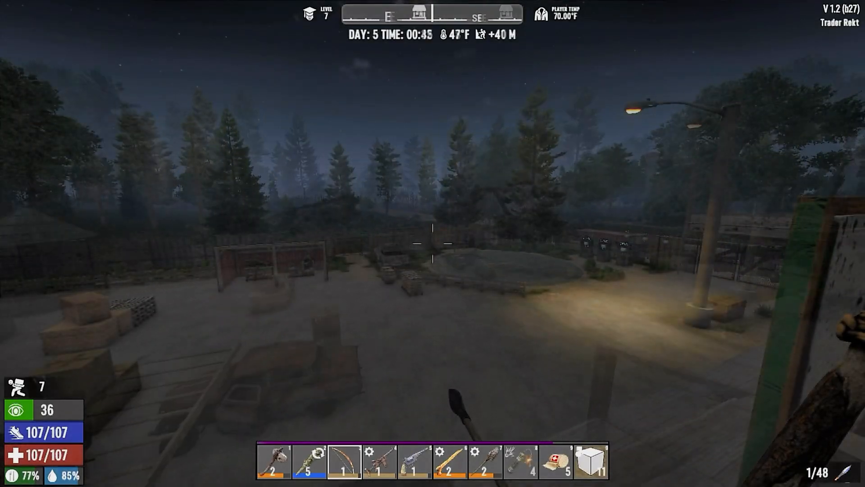
Equip the pipe bombs and throw a lit one from the roof into the trader's yard
key(8)
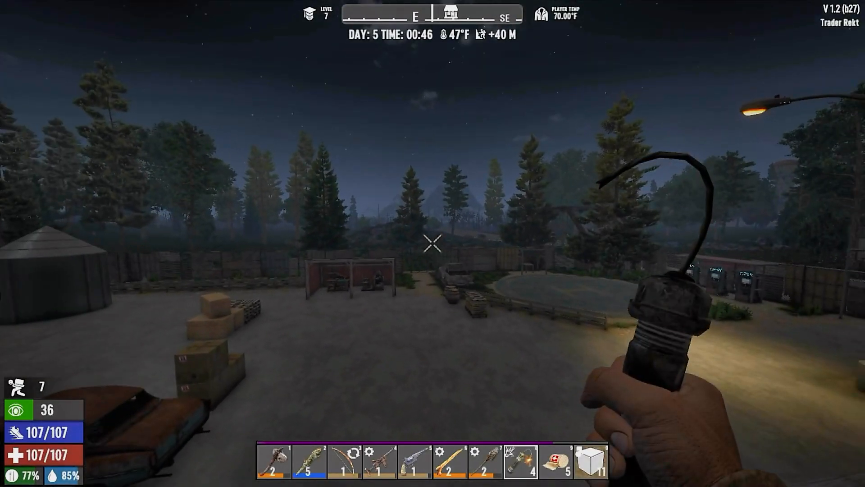
click(433, 243)
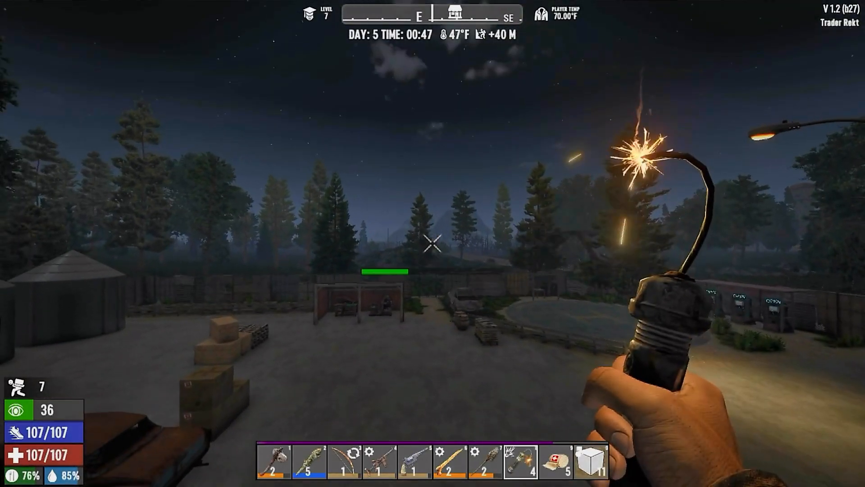
click(433, 244)
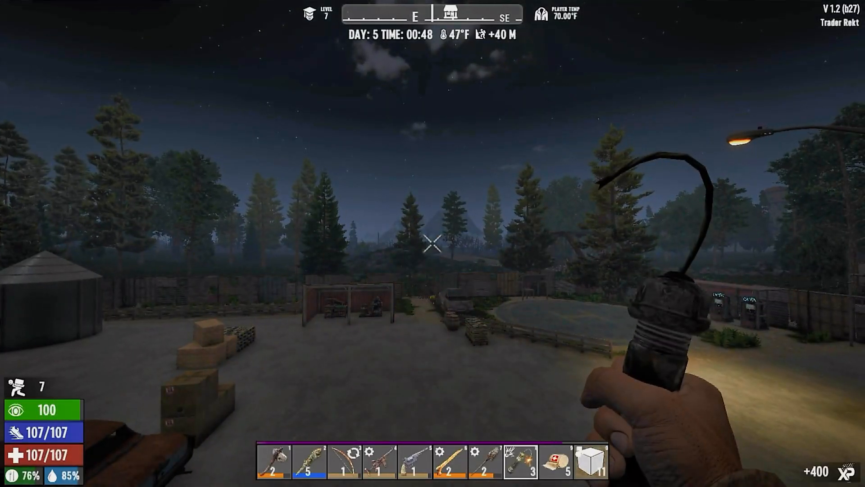
Move along the roof and throw more pipe bombs at the zombies gathered below near the street lamp
key(shift+w)
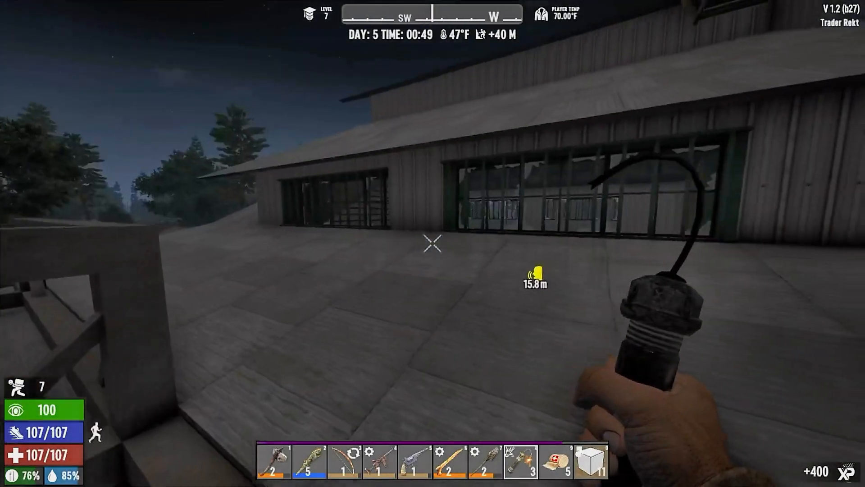
key(shift+w)
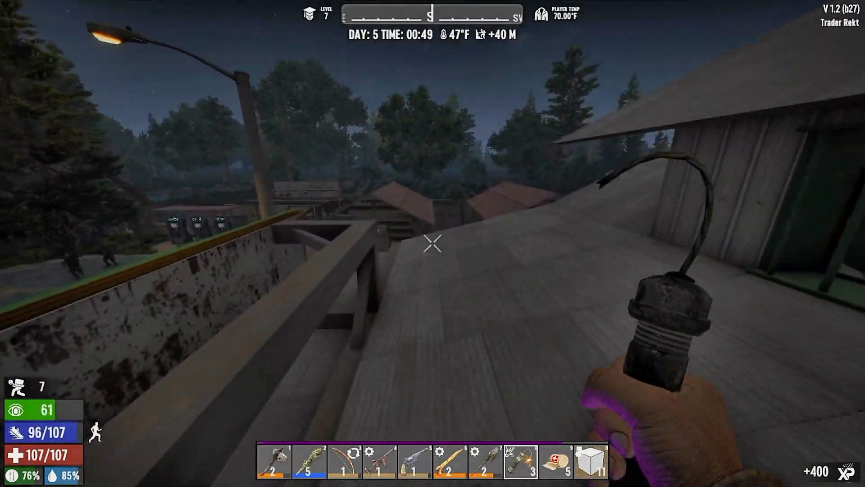
key(w)
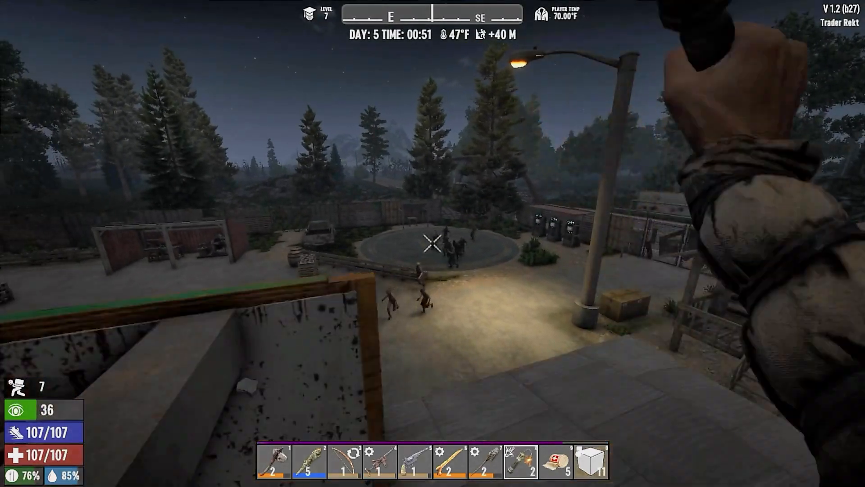
key(shift+w)
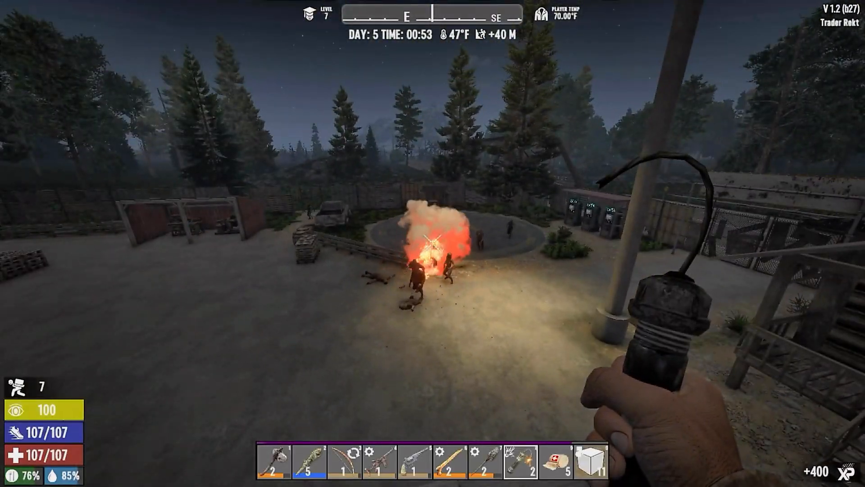
click(433, 244)
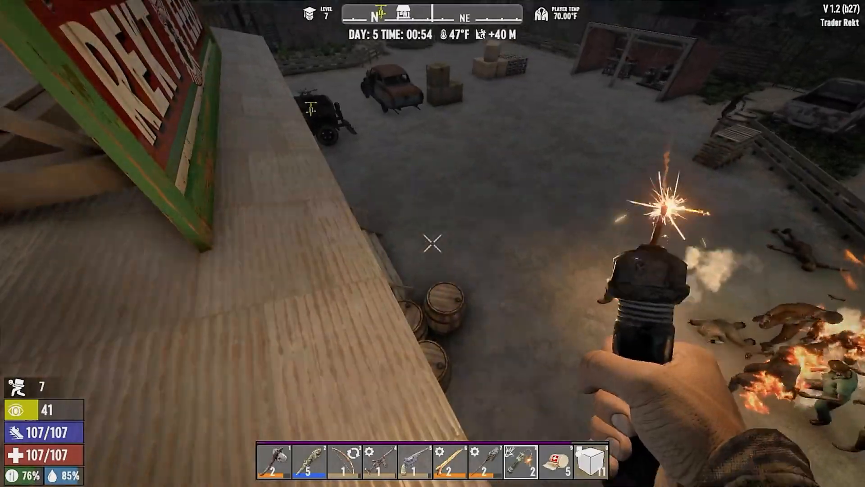
click(433, 243)
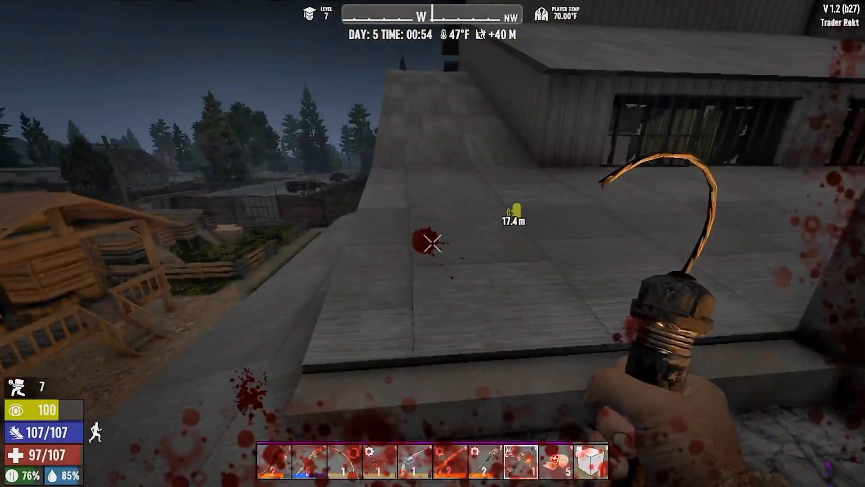